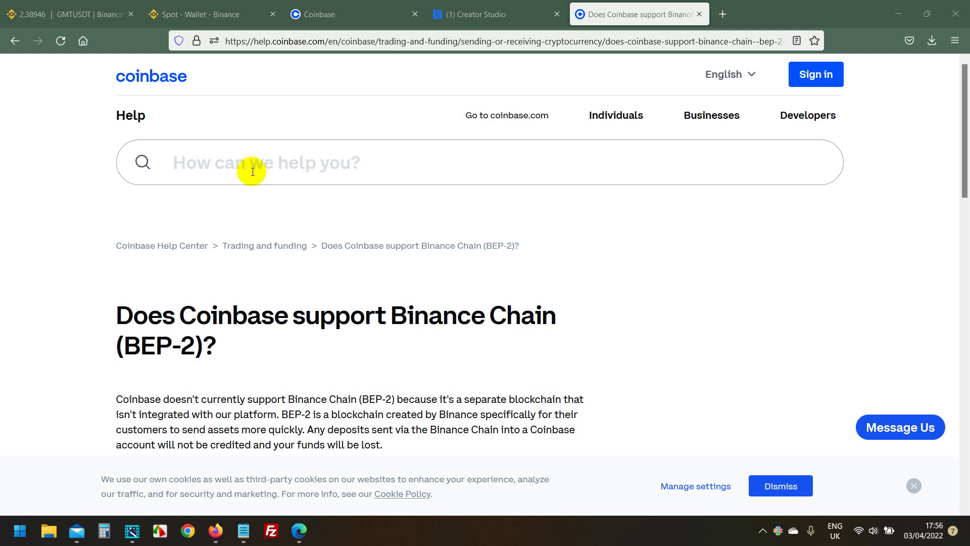
# - Review the SHIB holding in Binance's Spot Wallet coin list, then return to Coinbase
pyautogui.click(220, 13)
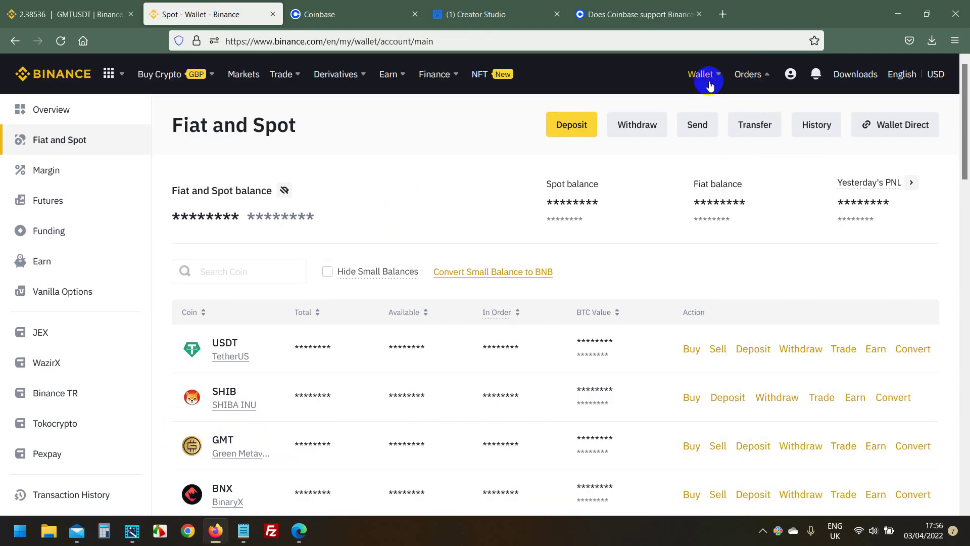
pyautogui.moveTo(701, 73)
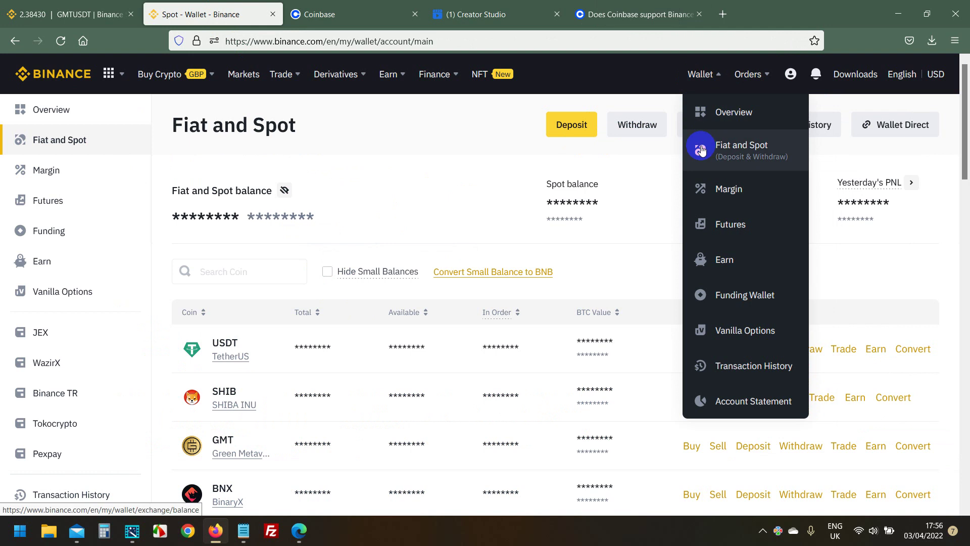
pyautogui.click(700, 151)
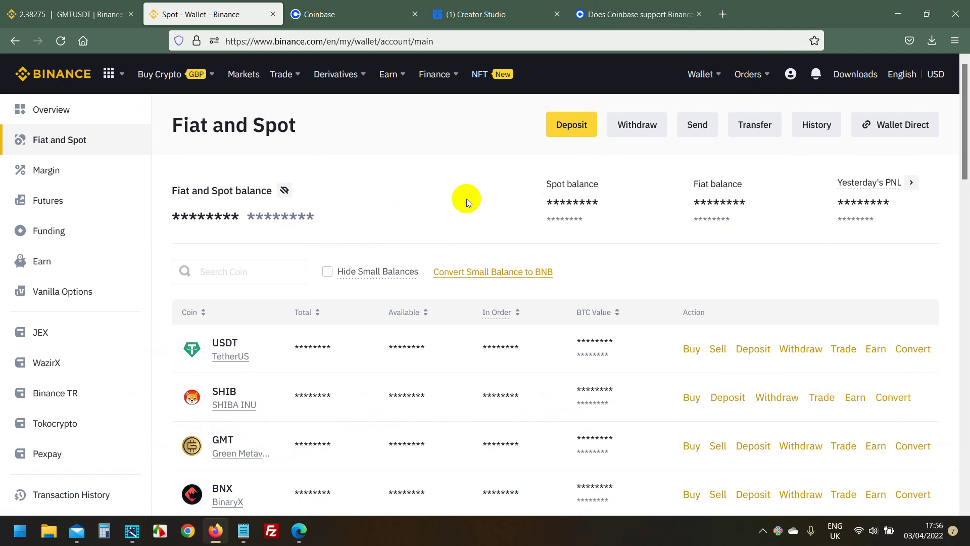
pyautogui.scroll(-1, 467, 199)
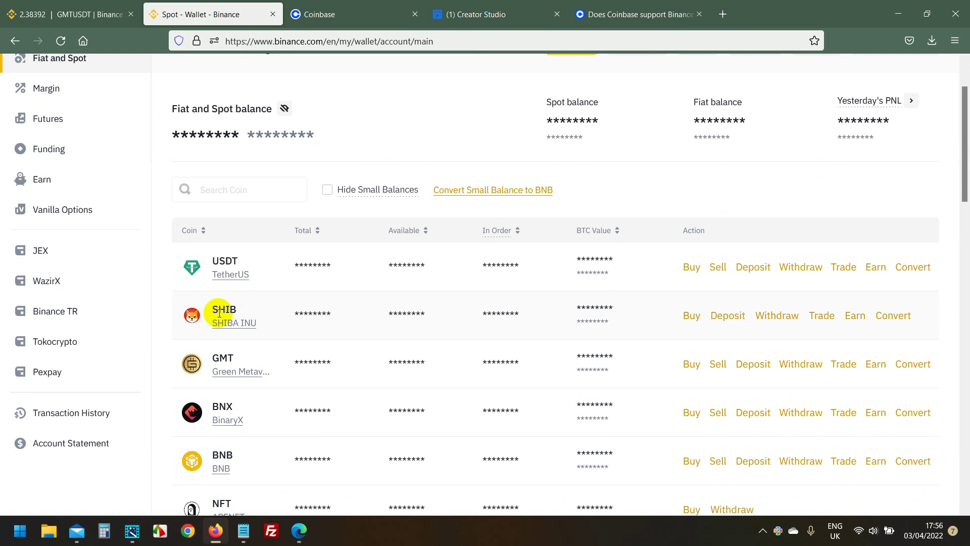
pyautogui.click(238, 20)
pyautogui.doubleClick(224, 309)
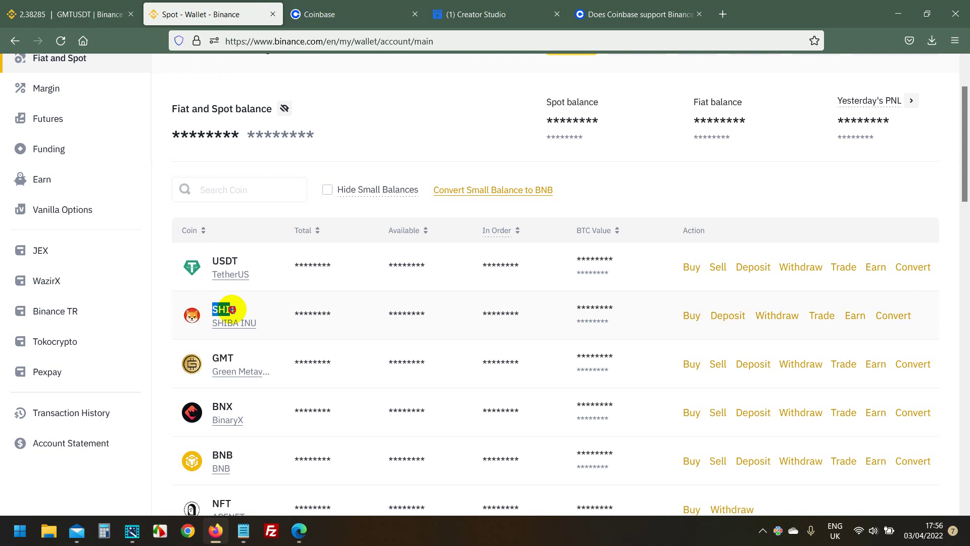
# - Display Coinbase's Shiba Inu receive QR code and copy its SHIB address
pyautogui.click(319, 14)
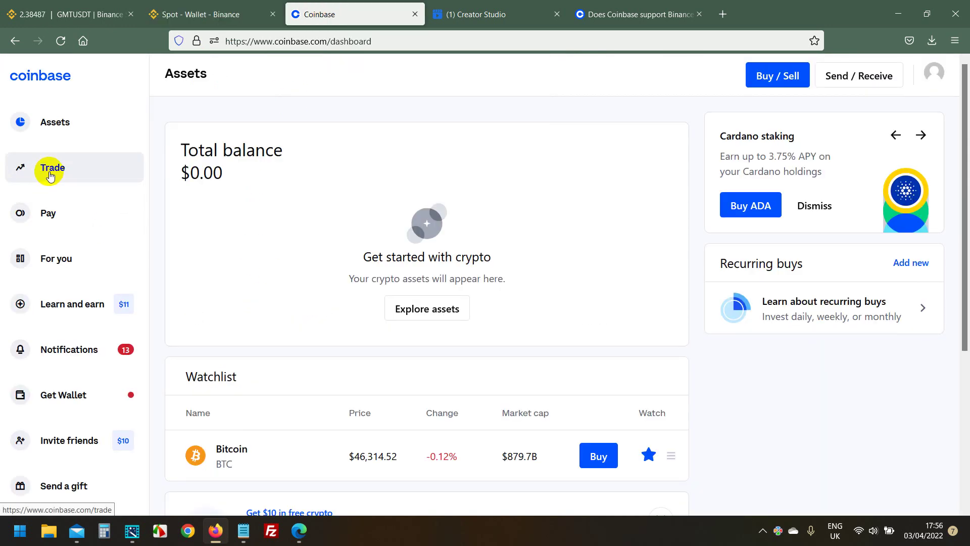
pyautogui.click(47, 213)
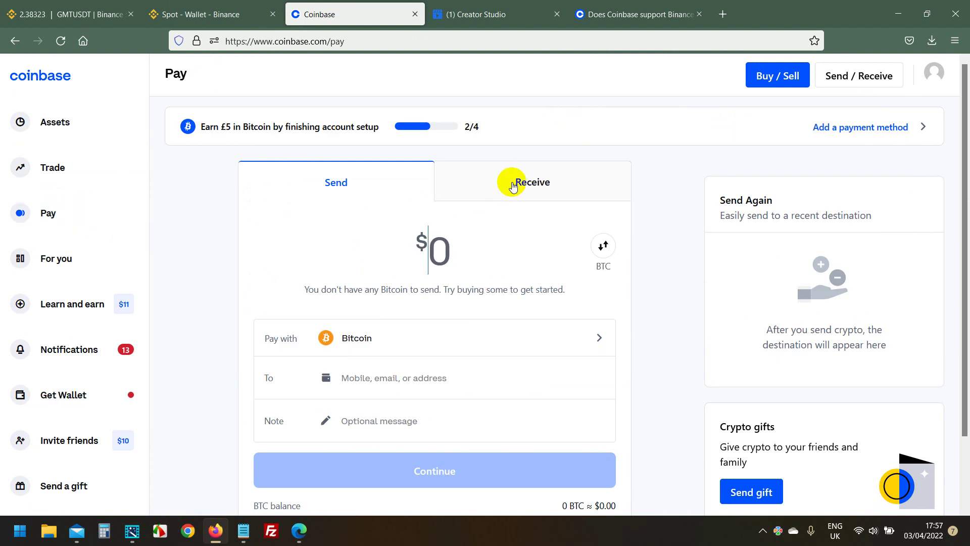
pyautogui.click(514, 185)
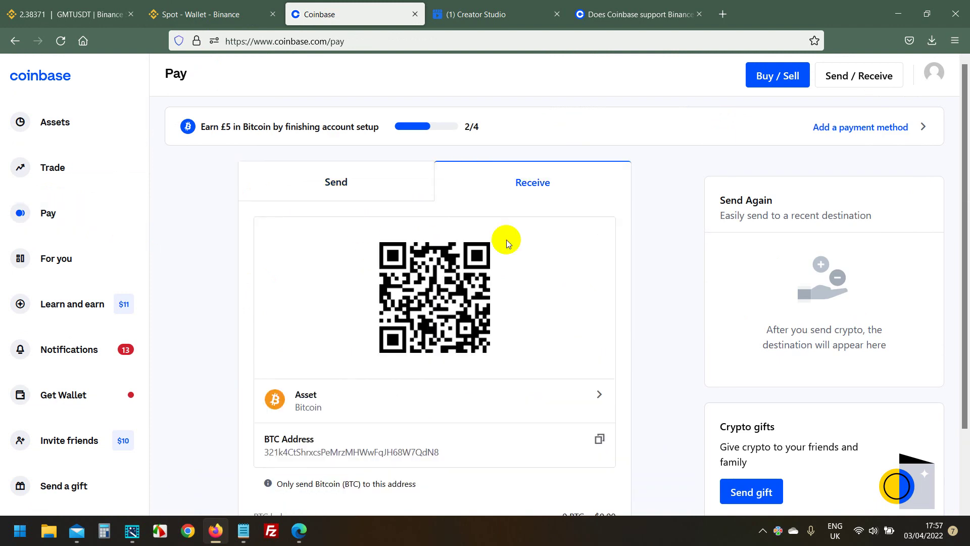
pyautogui.click(594, 395)
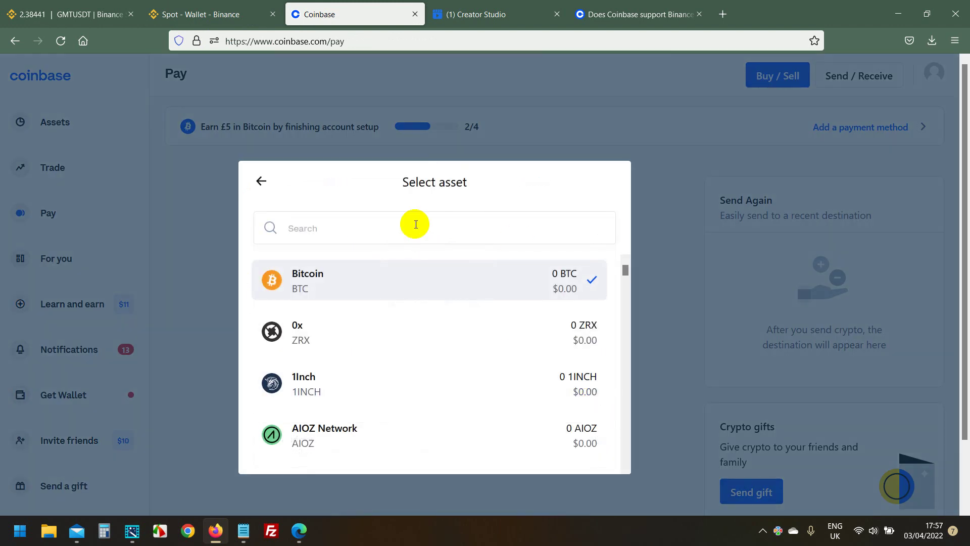
pyautogui.write('shib')
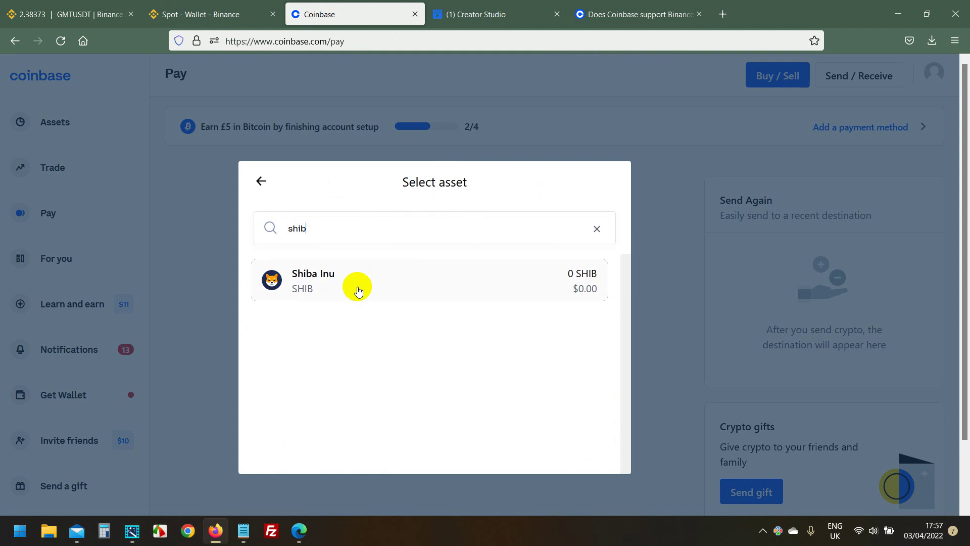
pyautogui.click(338, 288)
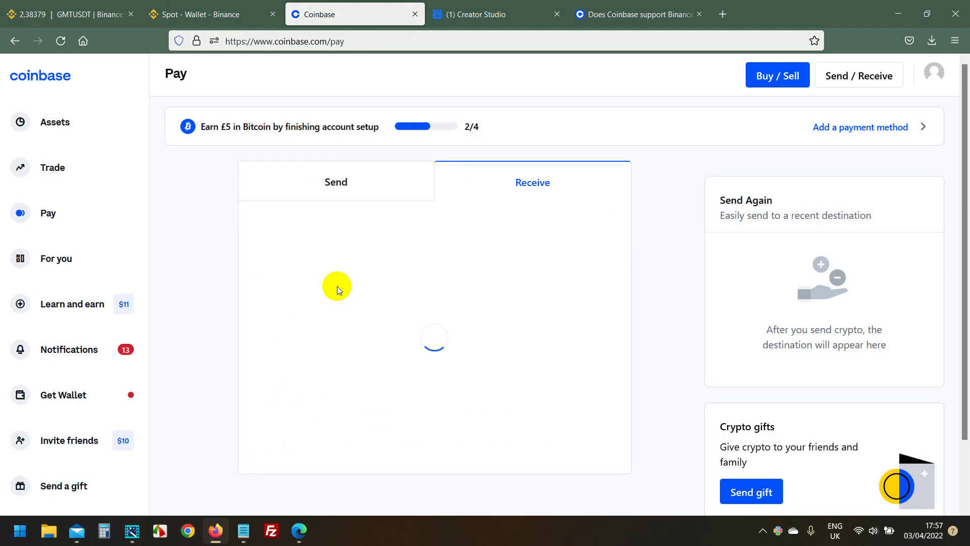
pyautogui.scroll(-1, 231, 306)
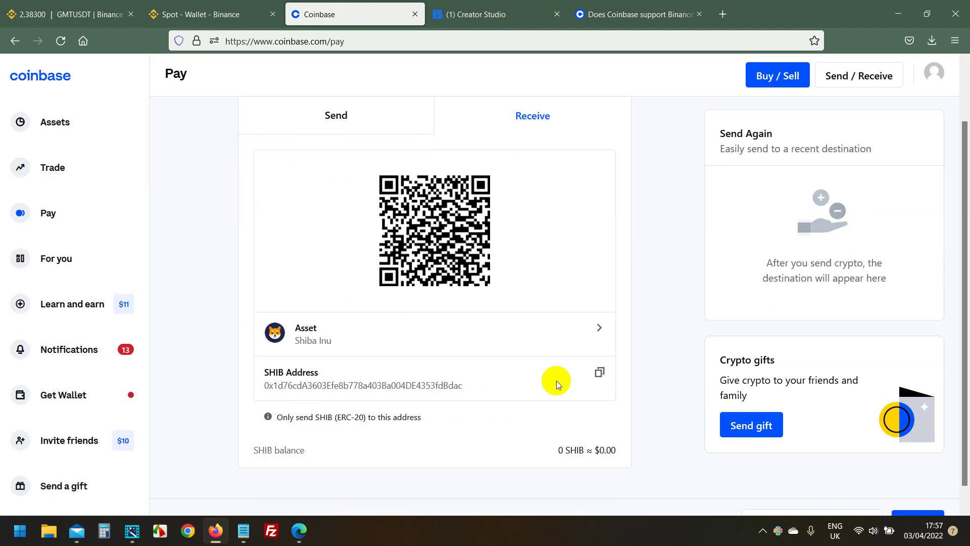
pyautogui.click(600, 376)
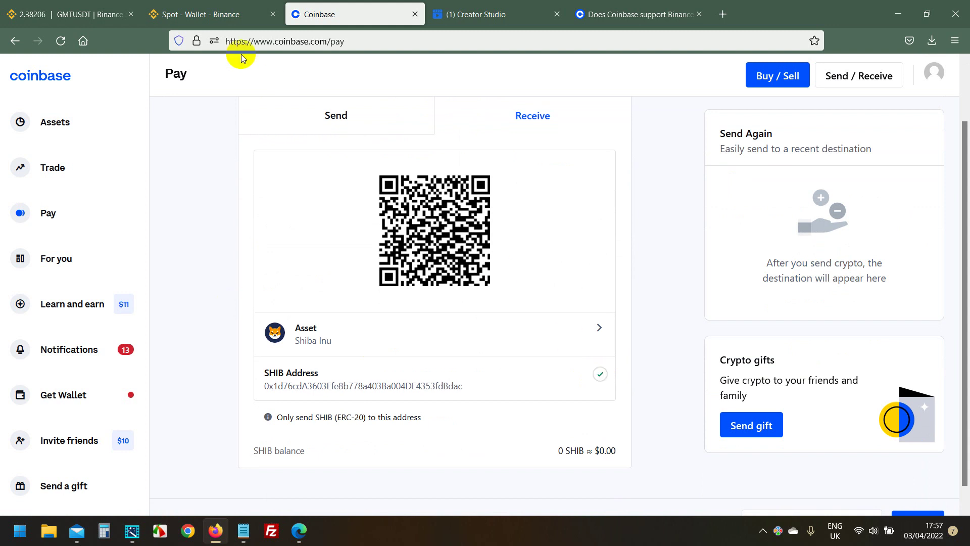
# - Start a SHIB withdrawal in the Binance wallet and target its Address field
pyautogui.click(201, 15)
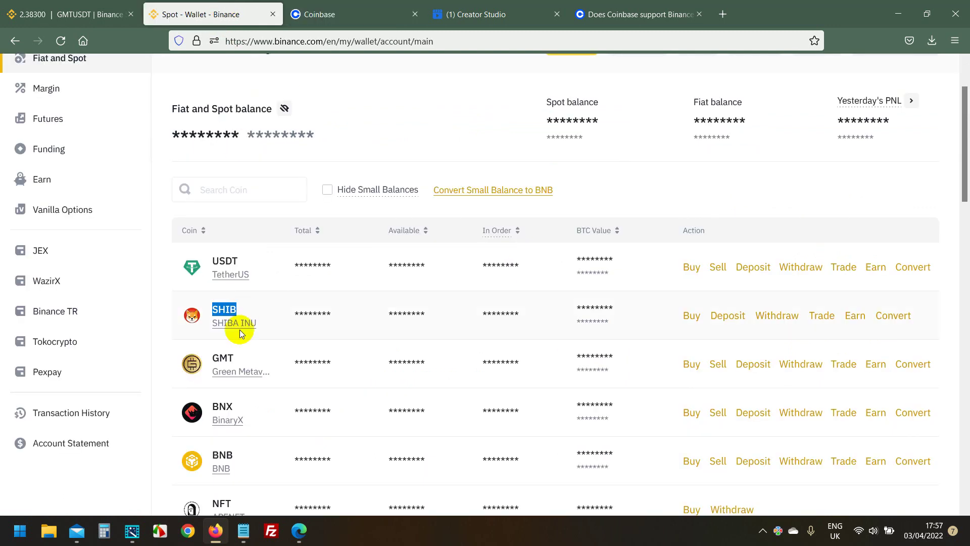
pyautogui.click(776, 315)
pyautogui.click(326, 306)
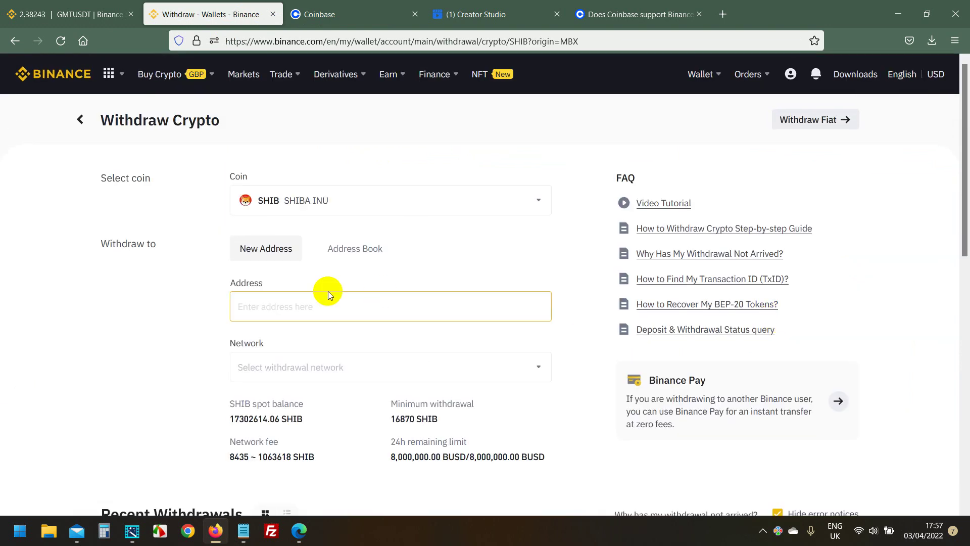
pyautogui.rightClick(257, 306)
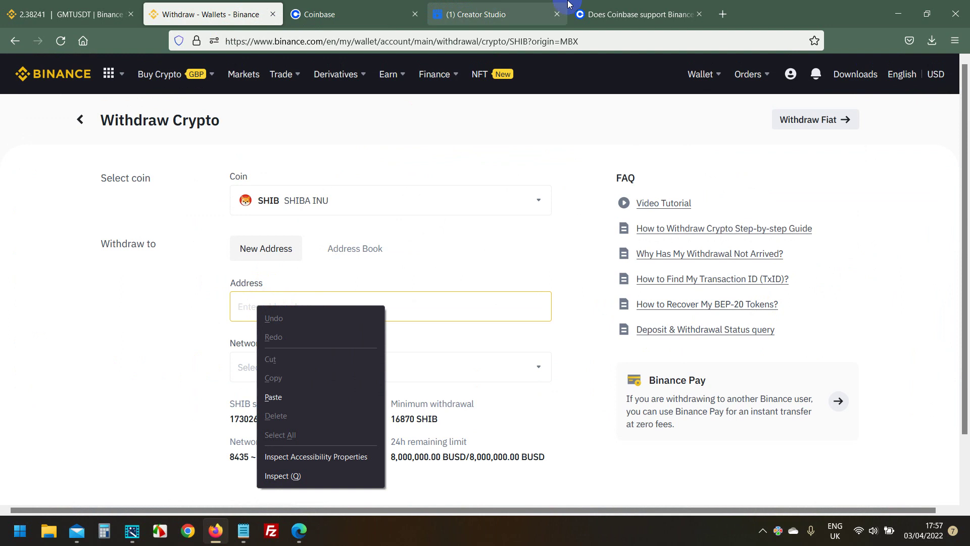
# - Paste the Coinbase SHIB address and bring up the BSC/ETH network choices
pyautogui.click(353, 14)
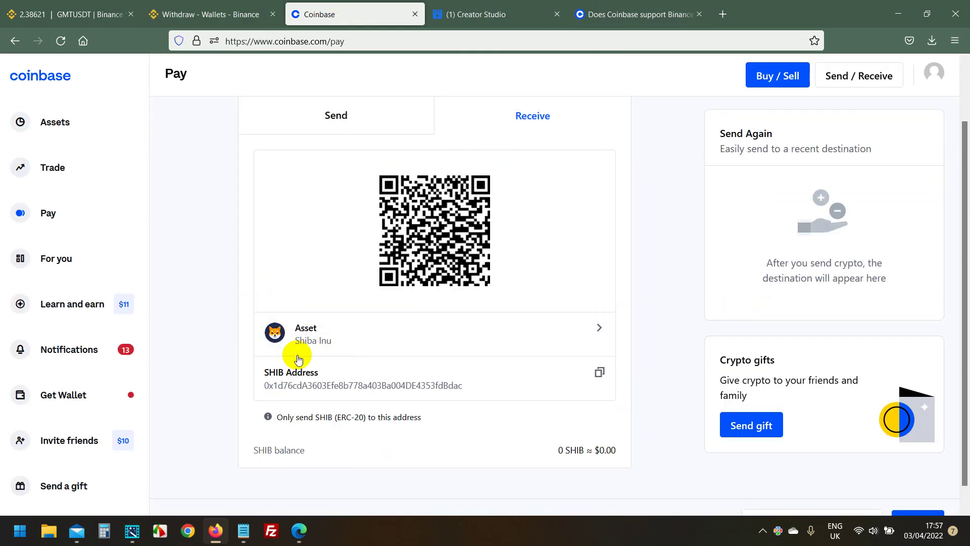
pyautogui.click(211, 14)
pyautogui.moveTo(160, 74)
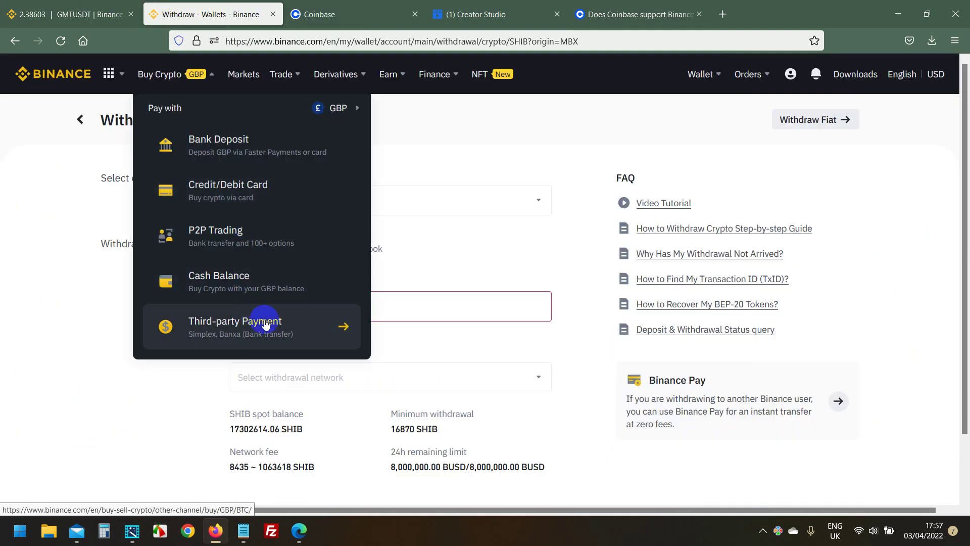
pyautogui.rightClick(287, 311)
pyautogui.click(308, 402)
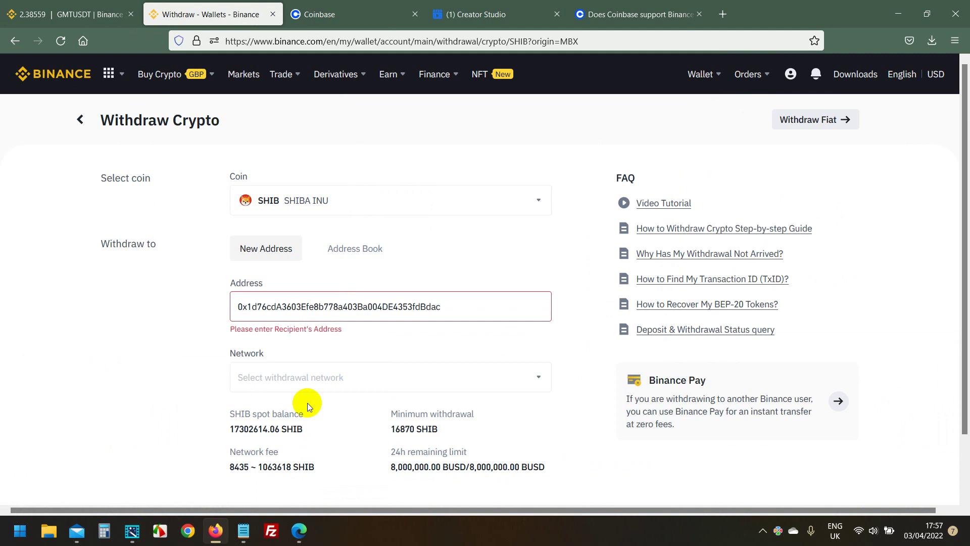
pyautogui.click(257, 373)
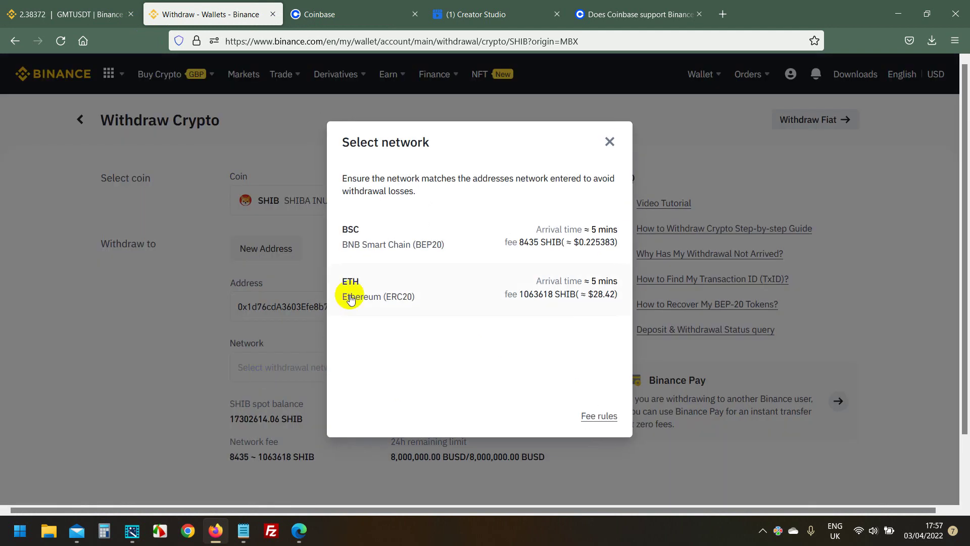
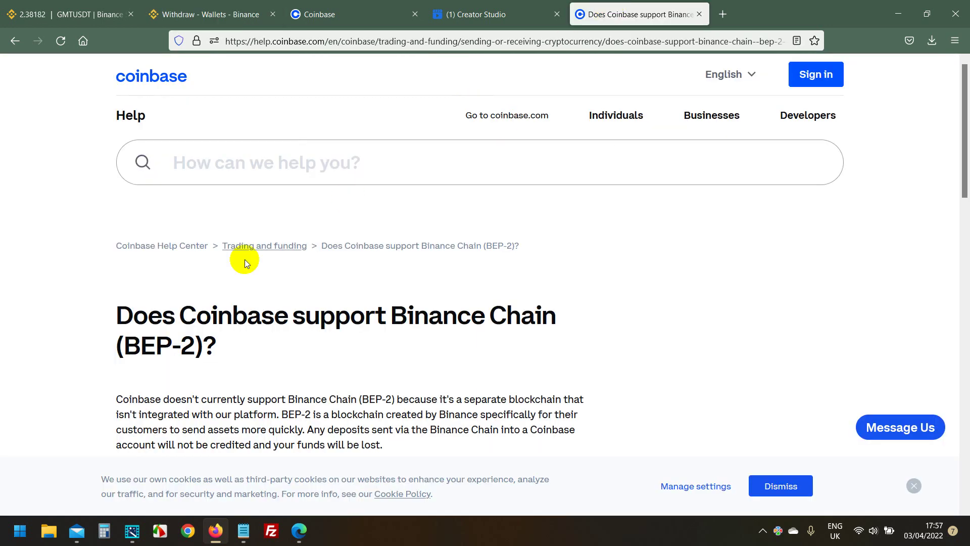
pyautogui.scroll(-1, 98, 366)
pyautogui.scroll(-2, 97, 367)
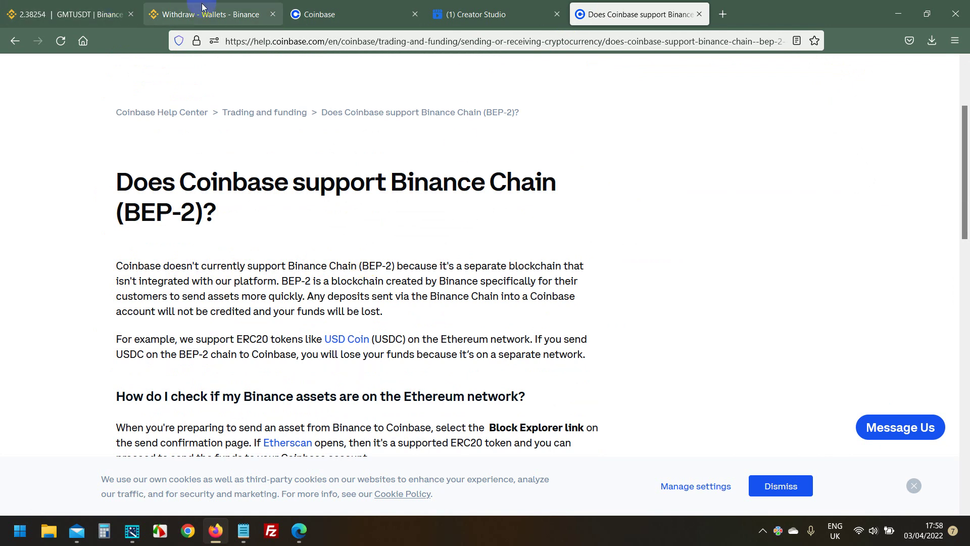
# - Leave the BEP-2 help article and return to the Binance SHIB withdrawal's network choices
pyautogui.click(203, 14)
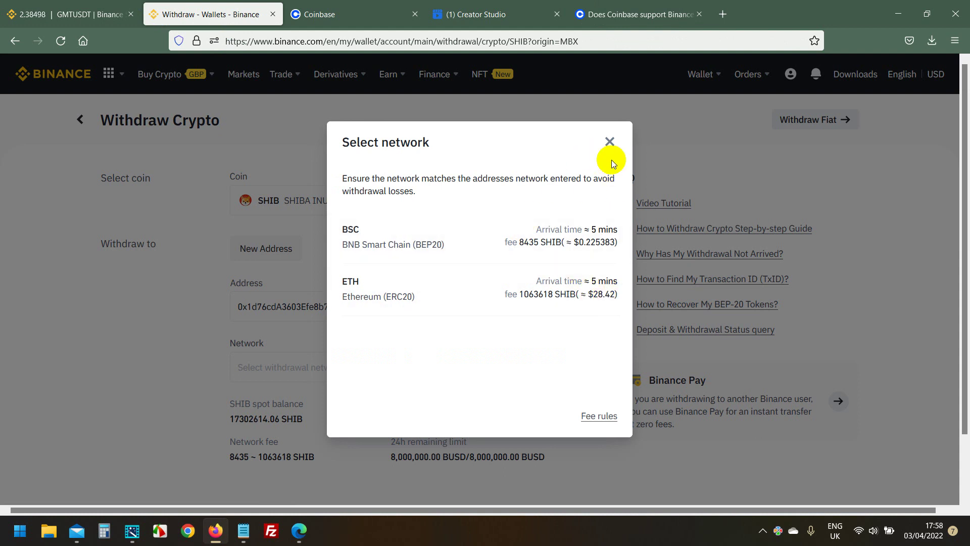
# - Abandon the SHIB withdrawal and open the SHIB/USDT spot market from the wallet
pyautogui.click(609, 142)
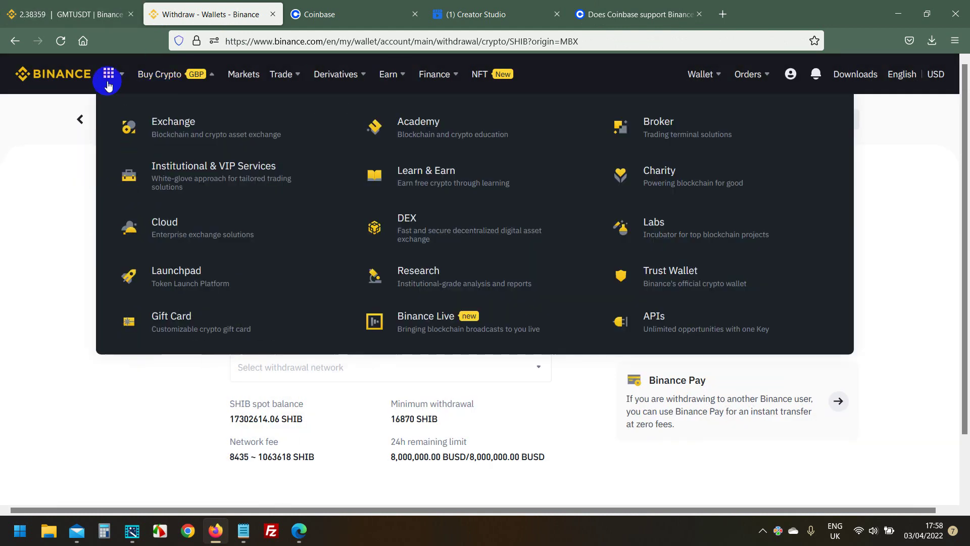
pyautogui.click(16, 41)
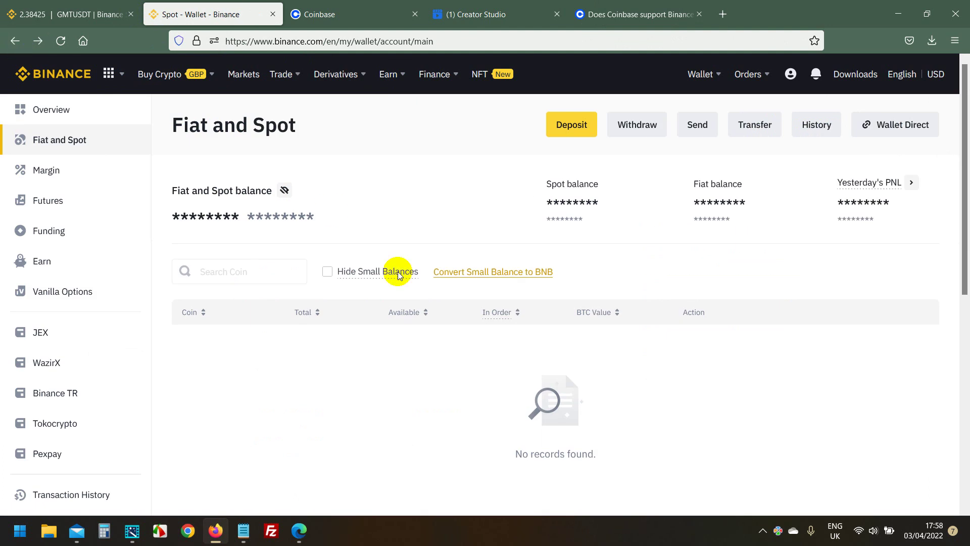
pyautogui.scroll(-3, 435, 311)
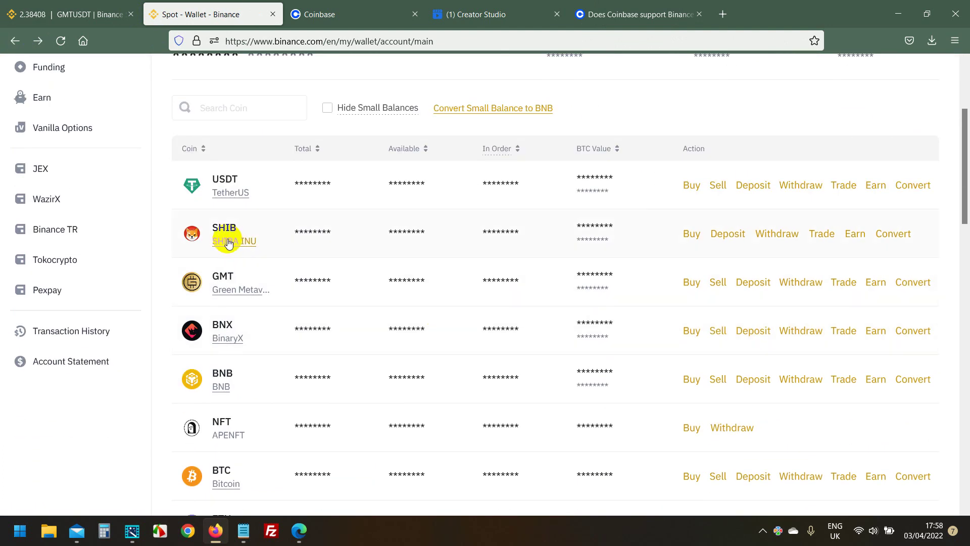
pyautogui.click(825, 235)
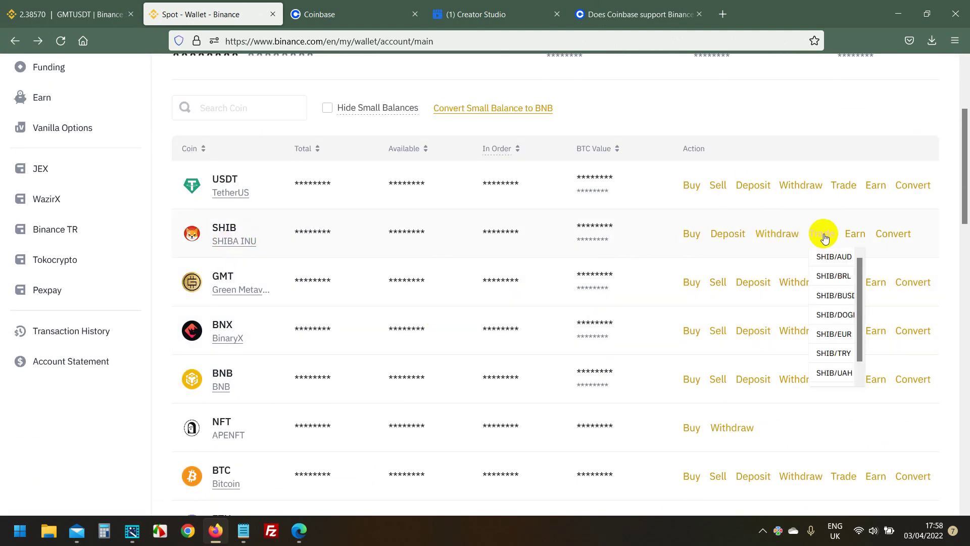
pyautogui.scroll(-2, 837, 326)
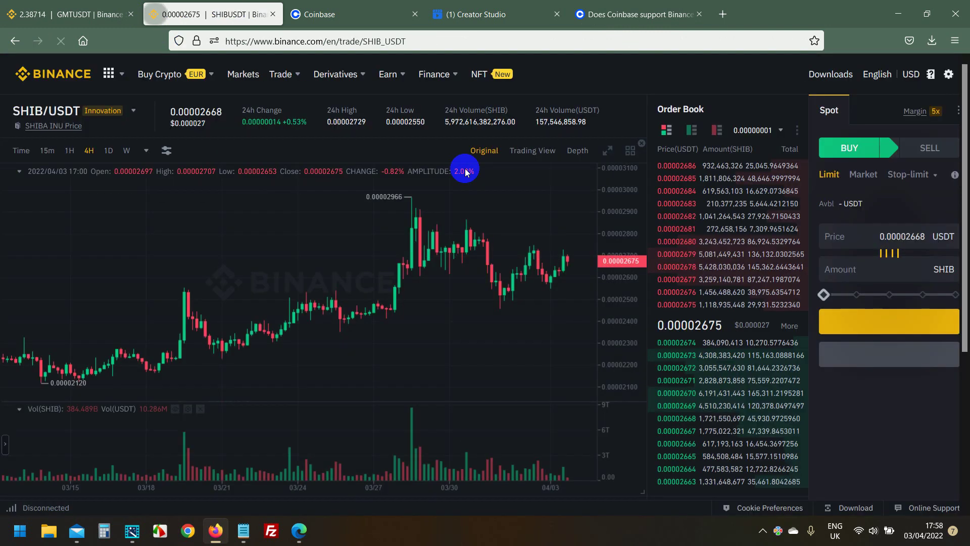
# - Market-sell the full 17,302,614 SHIB balance on SHIB/USDT, then return to the Fiat and Spot wallet
pyautogui.click(920, 148)
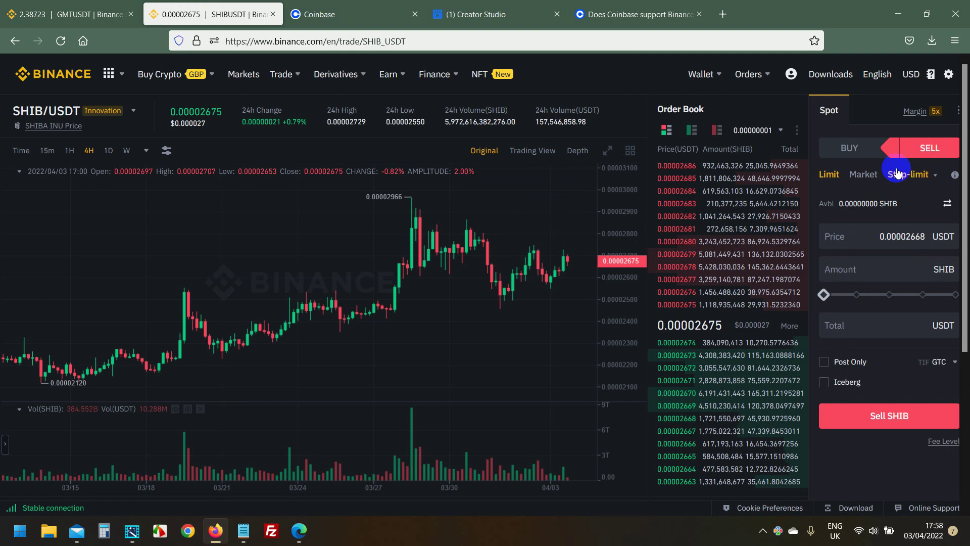
pyautogui.click(862, 174)
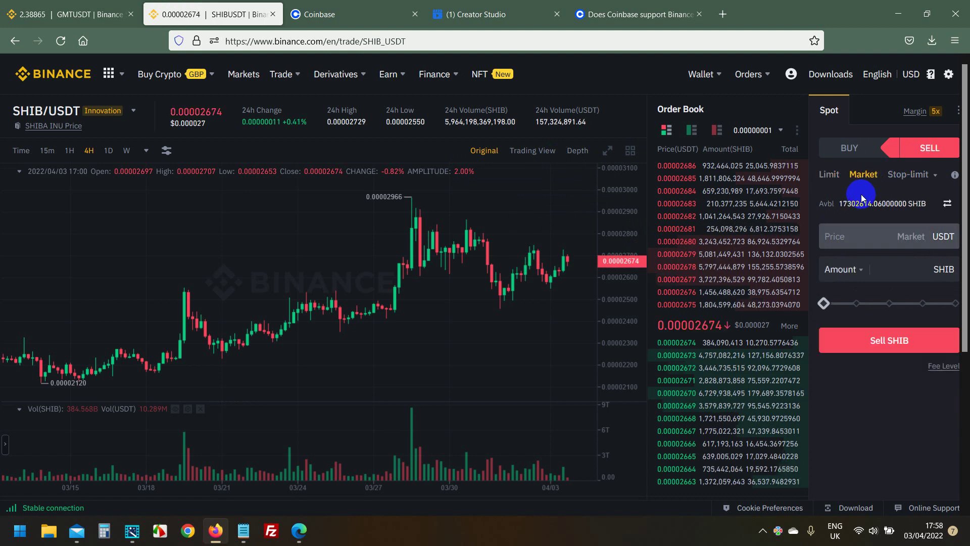
pyautogui.click(893, 267)
pyautogui.click(954, 303)
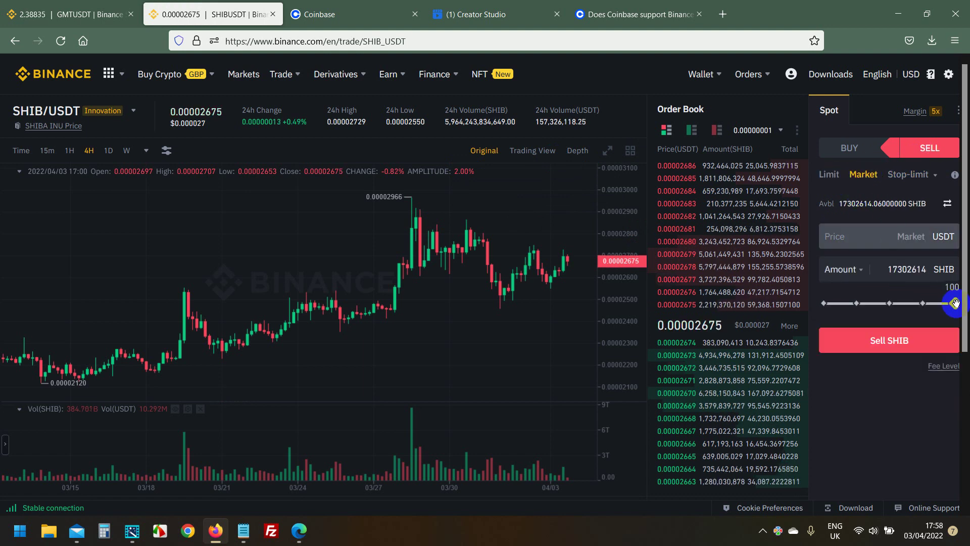
pyautogui.click(894, 342)
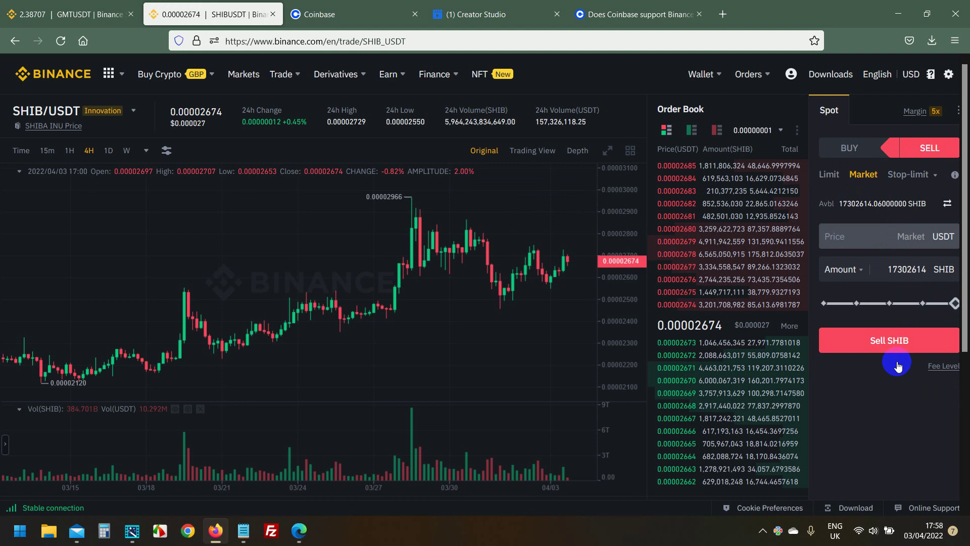
pyautogui.moveTo(704, 74)
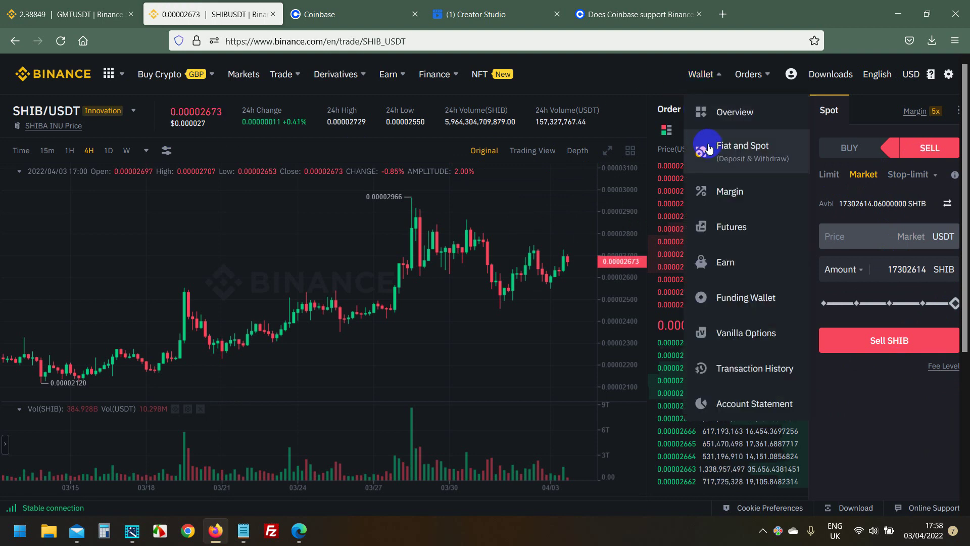
pyautogui.click(728, 148)
pyautogui.click(36, 114)
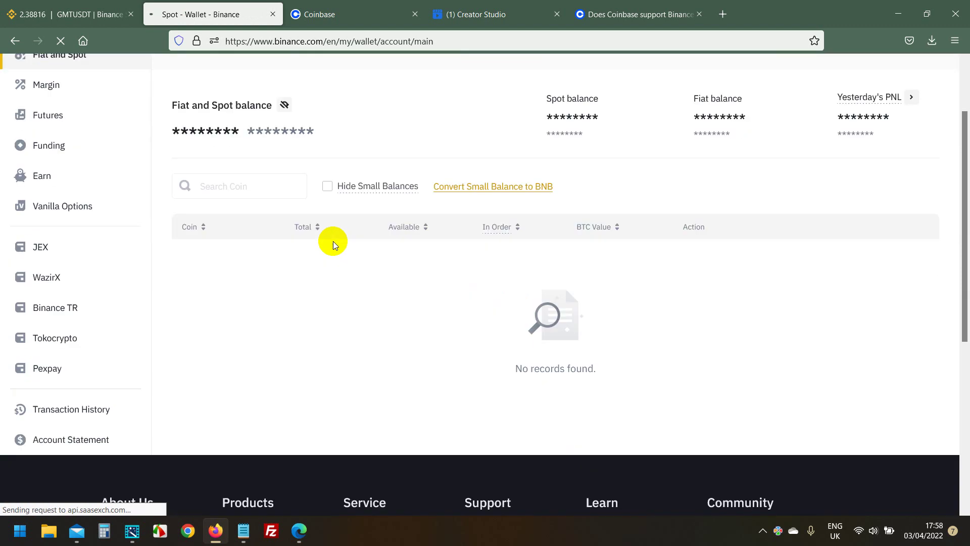
pyautogui.scroll(-2, 333, 241)
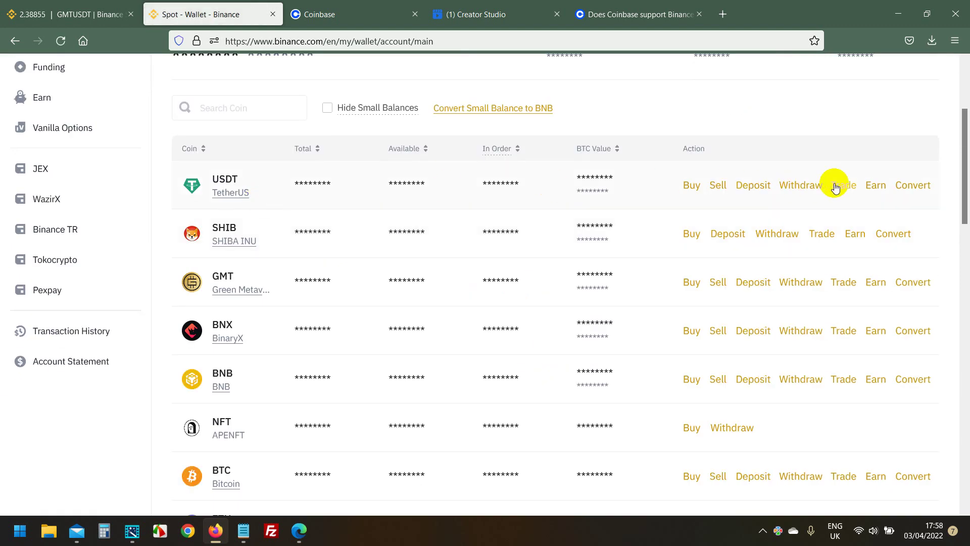
# - Start a USDT withdrawal on Binance and bring up Coinbase's receive page
pyautogui.click(796, 185)
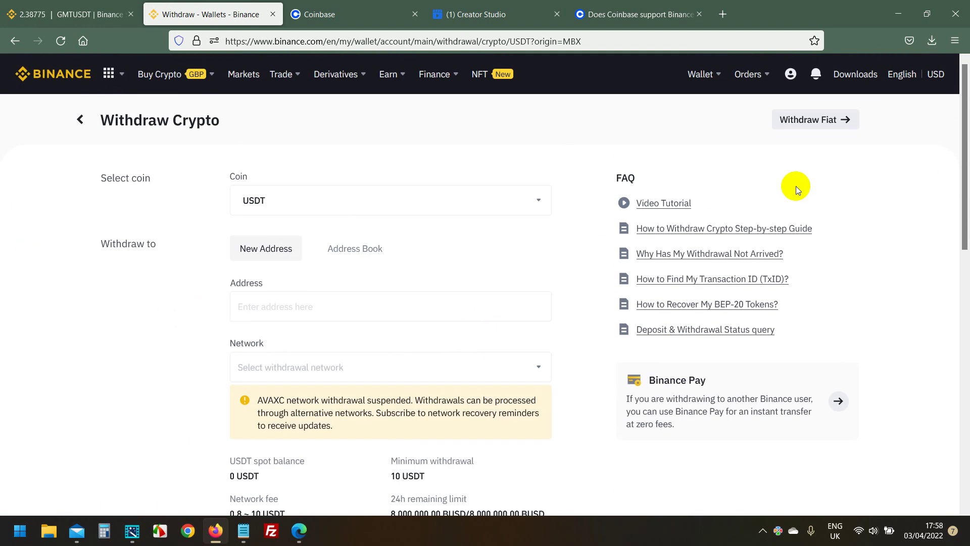
pyautogui.click(372, 14)
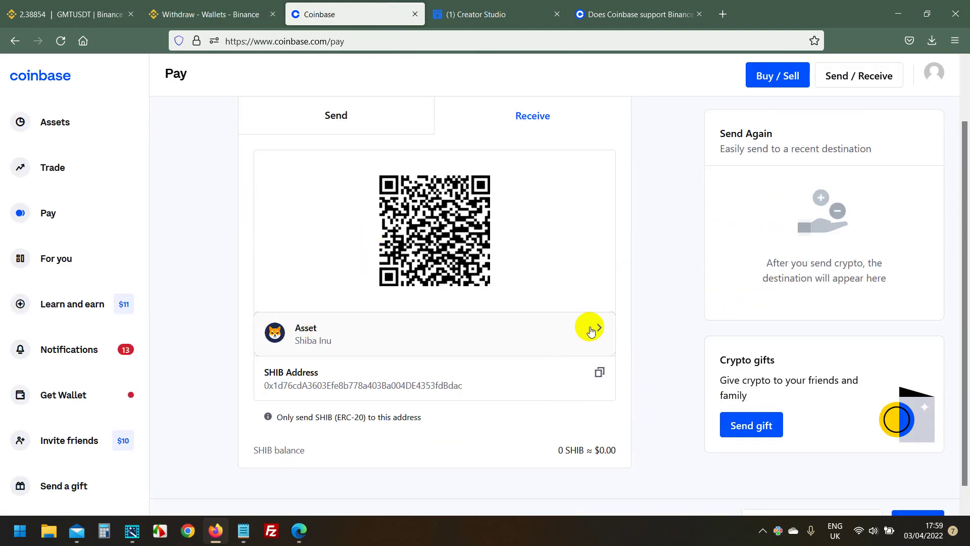
# - Copy Coinbase's Tether (USDT) receive address and return to the Binance withdrawal form
pyautogui.click(210, 13)
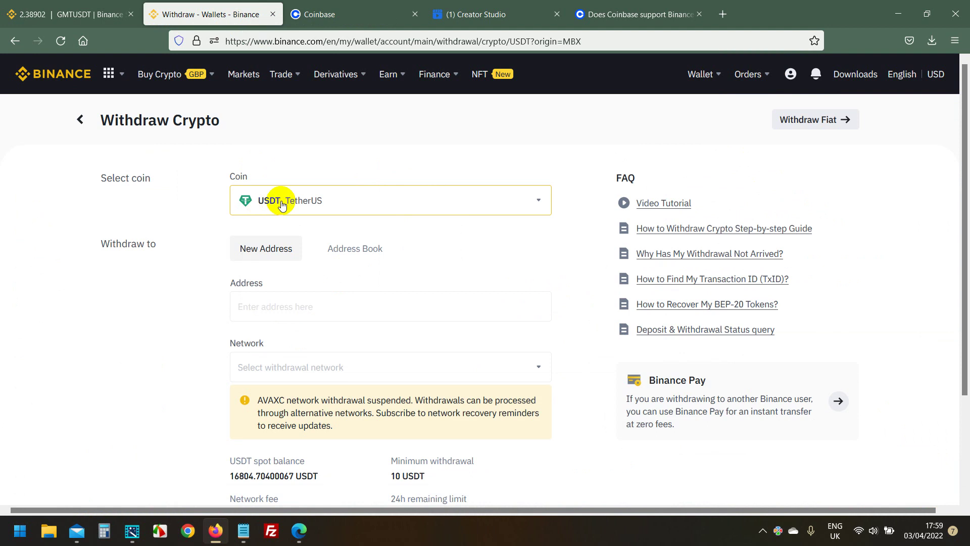
pyautogui.click(344, 14)
pyautogui.click(599, 330)
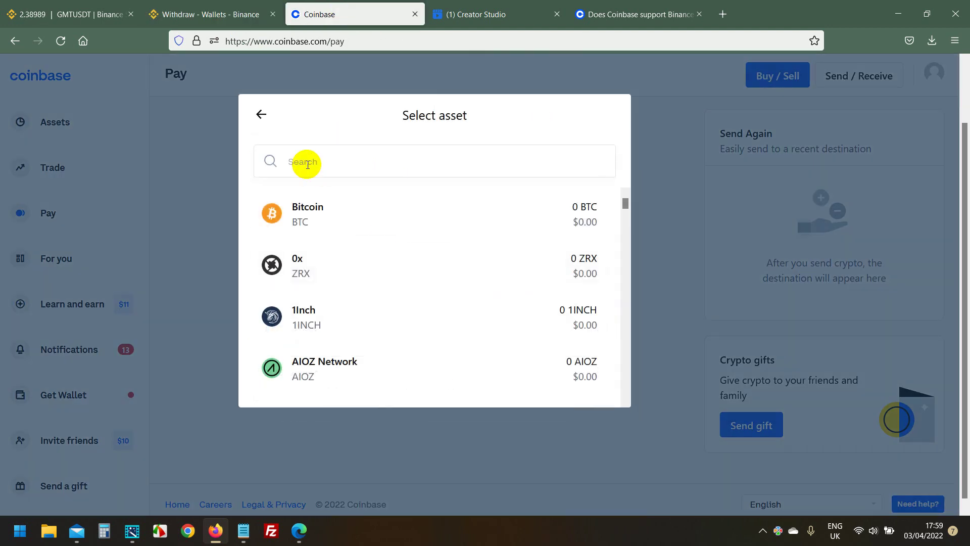
pyautogui.write('usd')
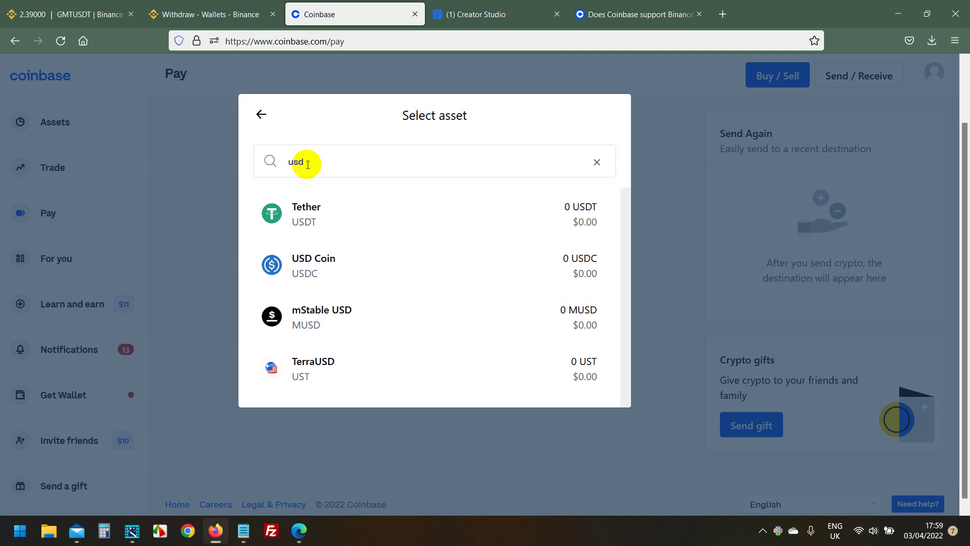
pyautogui.click(304, 215)
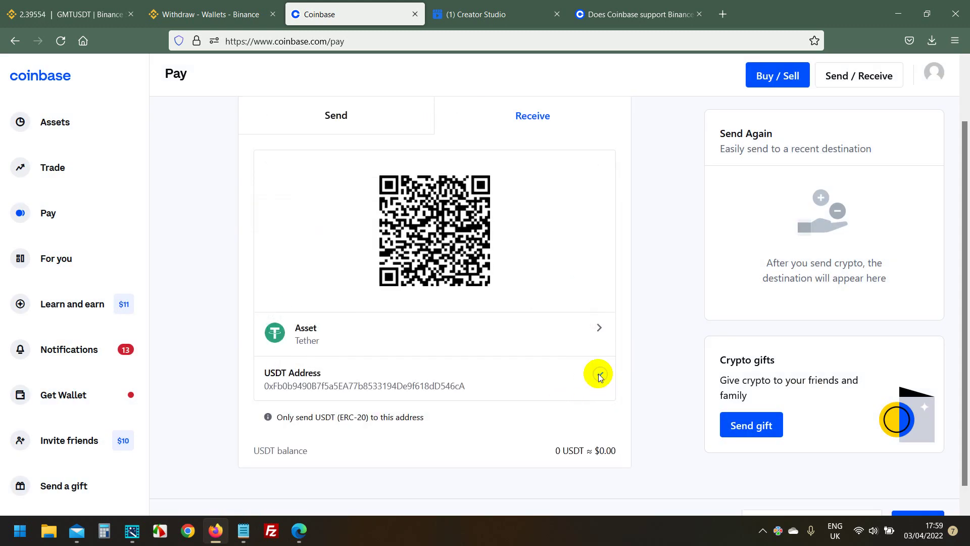
pyautogui.click(599, 376)
pyautogui.click(211, 14)
# - Paste the Coinbase USDT address and select the Ethereum (ERC20) withdrawal network
pyautogui.rightClick(267, 306)
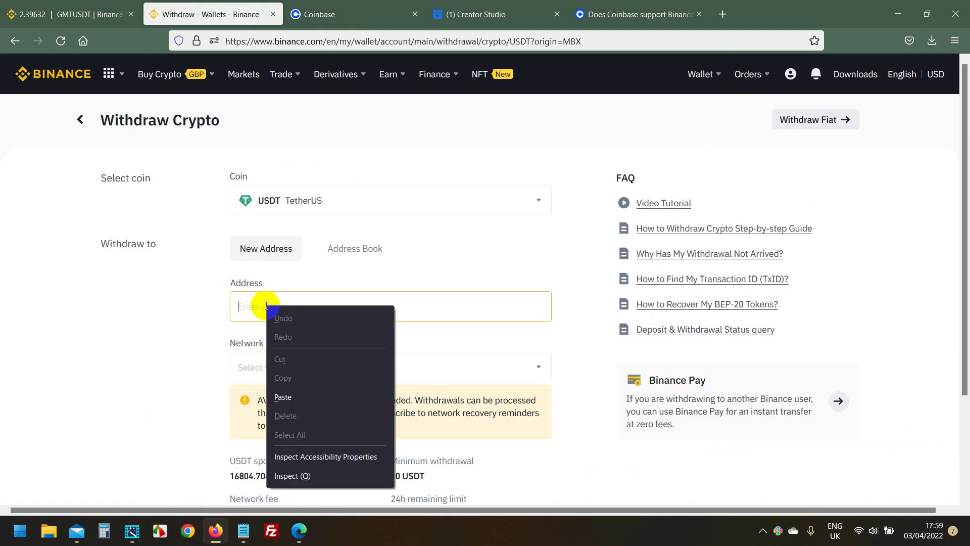
pyautogui.click(283, 396)
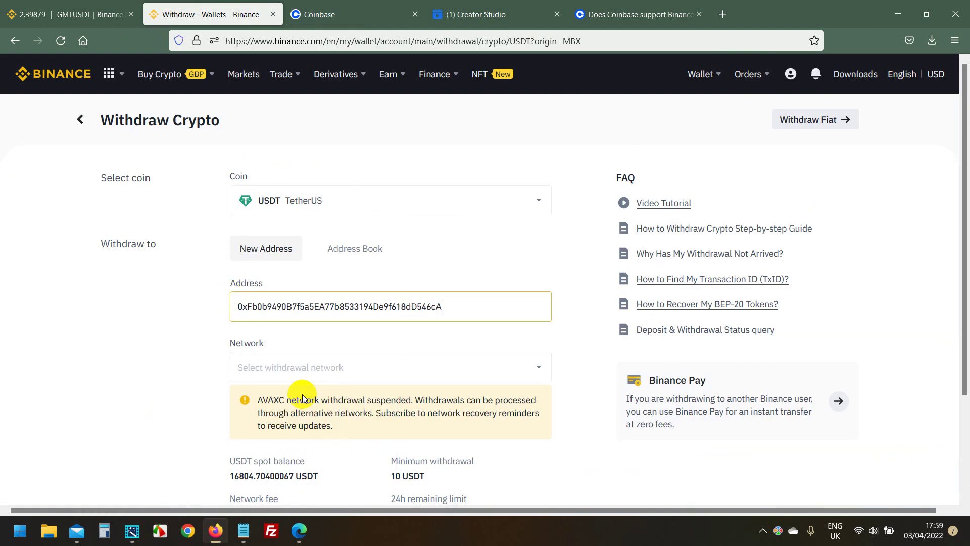
pyautogui.click(302, 367)
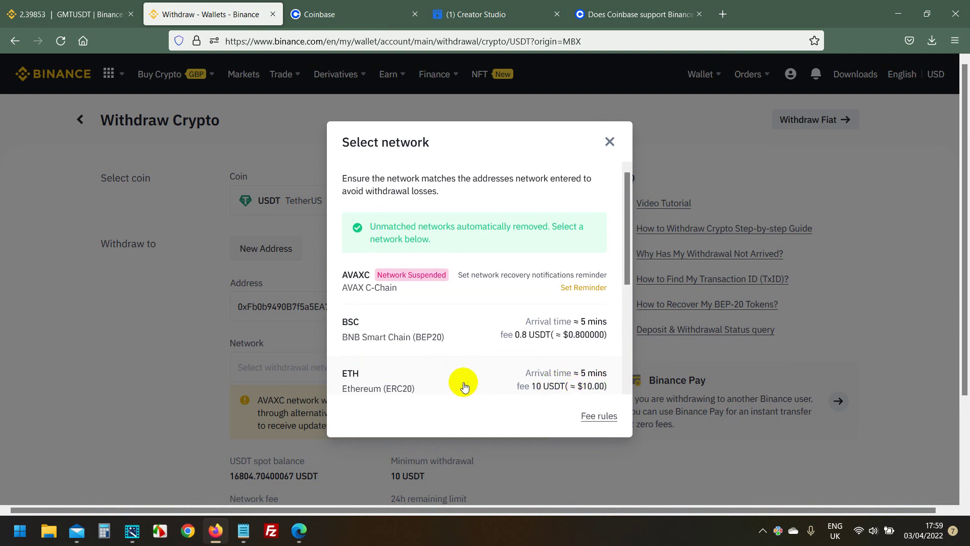
pyautogui.click(438, 382)
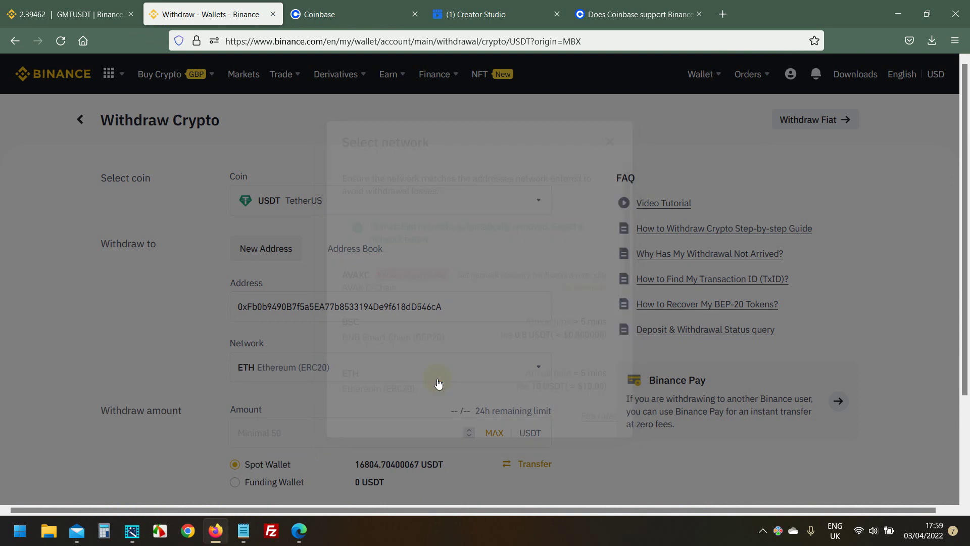
pyautogui.click(437, 377)
pyautogui.moveTo(626, 221); pyautogui.dragTo(625, 319)
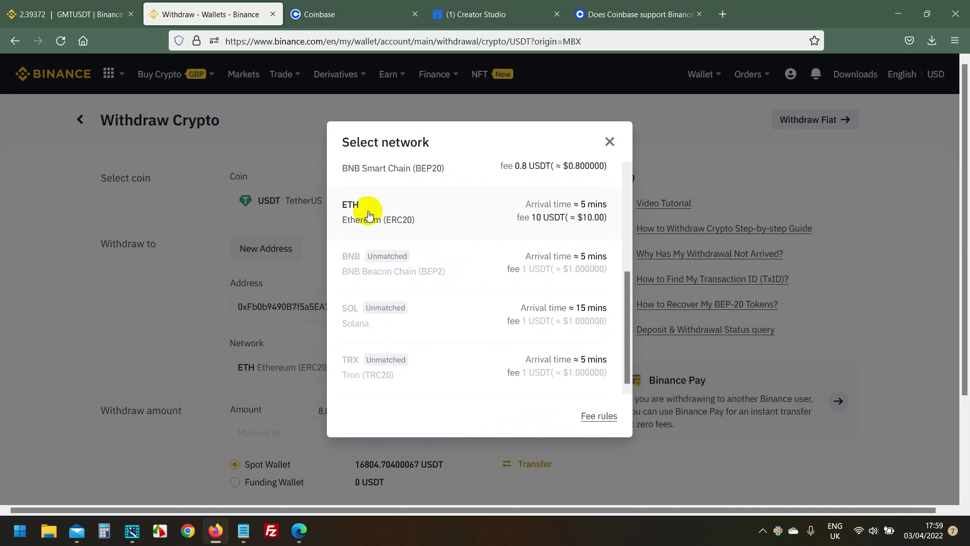
pyautogui.moveTo(627, 299); pyautogui.dragTo(617, 224)
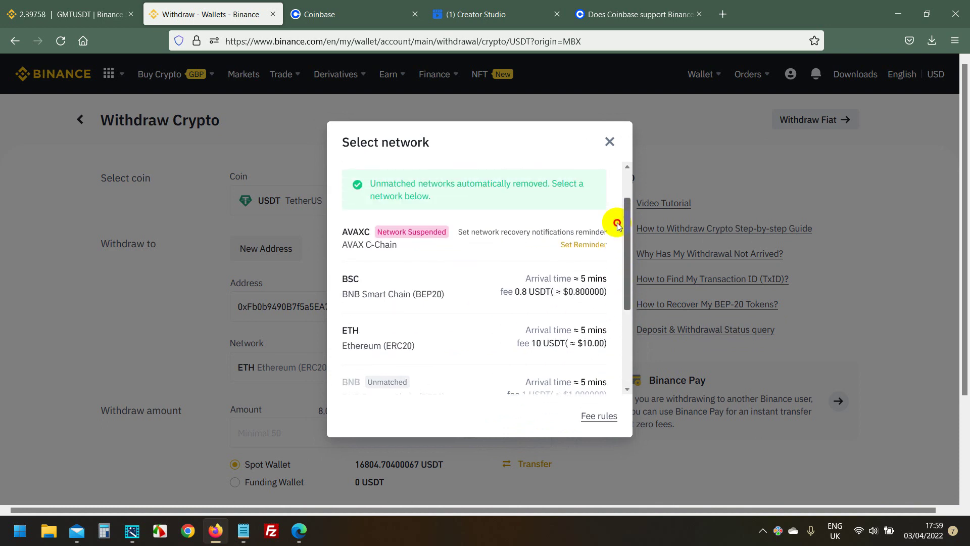
pyautogui.scroll(-1, 617, 225)
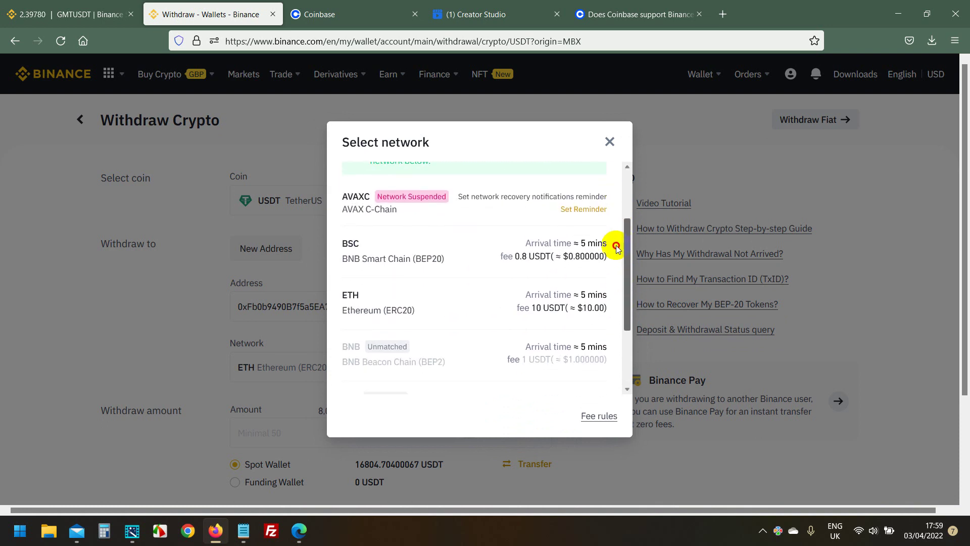
pyautogui.click(350, 298)
pyautogui.click(170, 320)
pyautogui.scroll(-3, 155, 320)
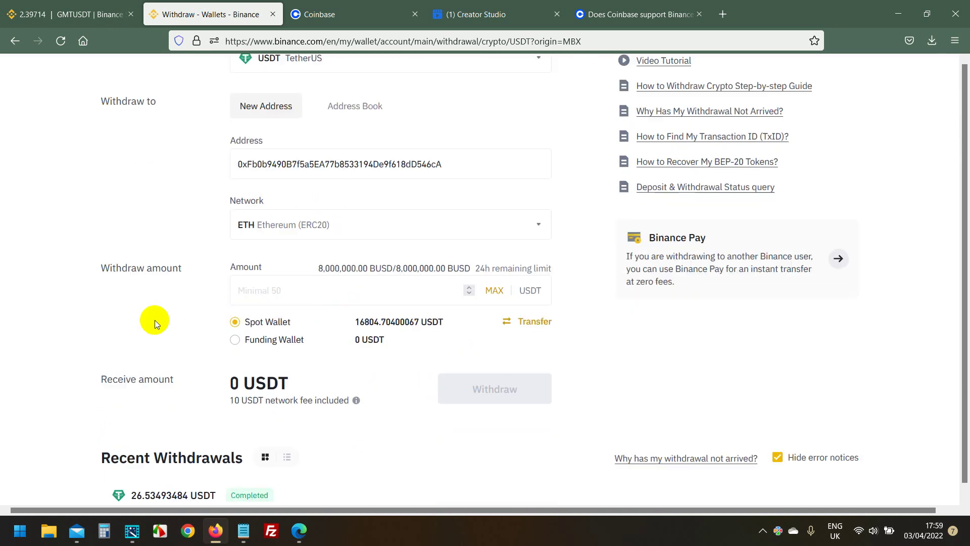
# - Withdraw the full 16,804.704 USDT balance, accepting the risk warning and summary
pyautogui.click(494, 269)
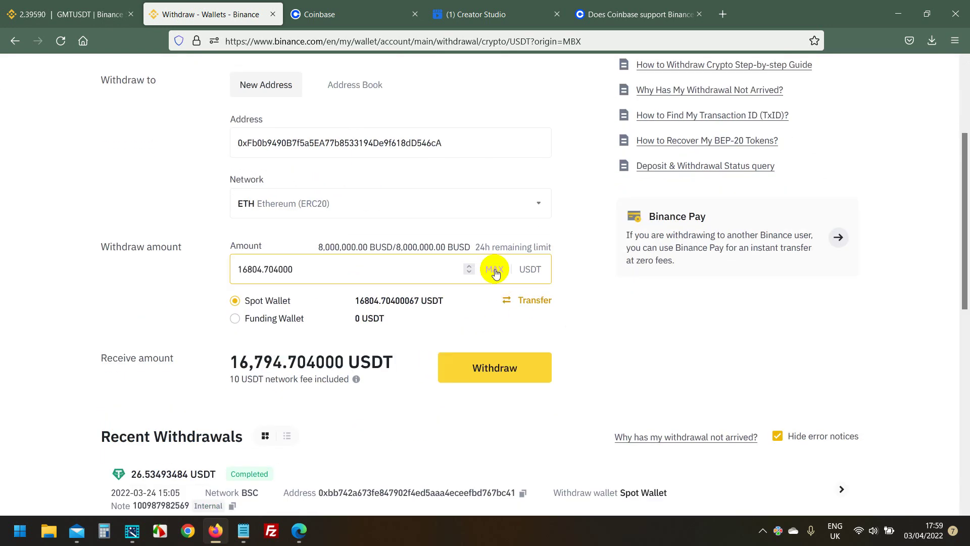
pyautogui.click(476, 372)
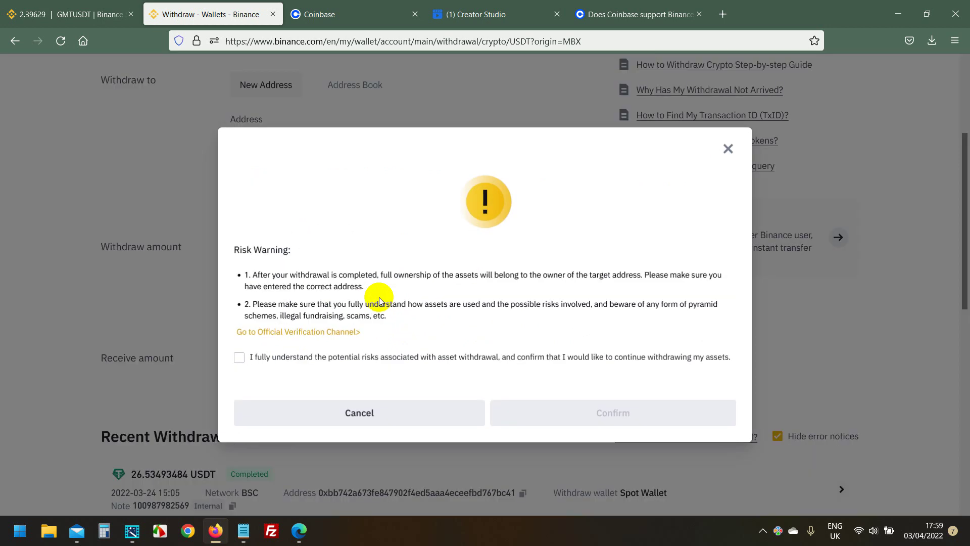
pyautogui.click(239, 357)
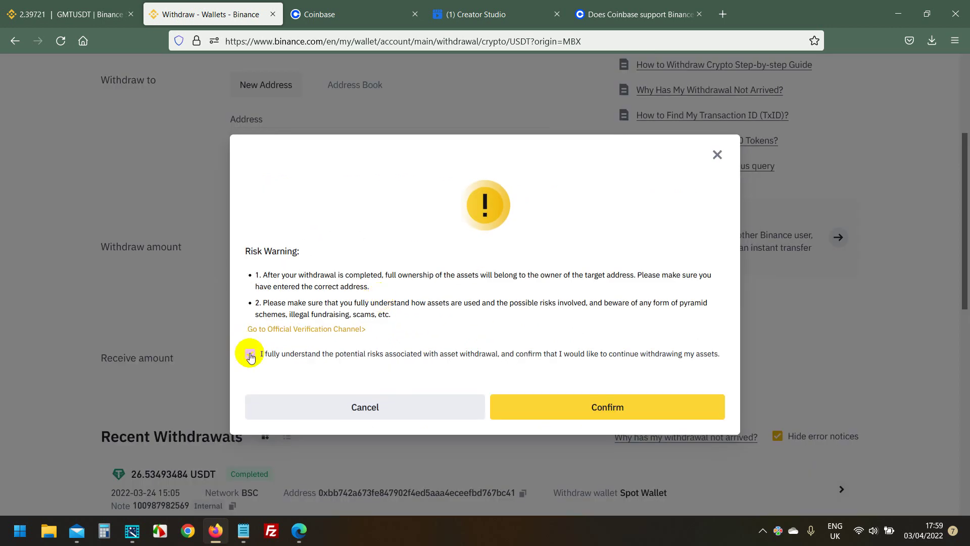
pyautogui.click(567, 407)
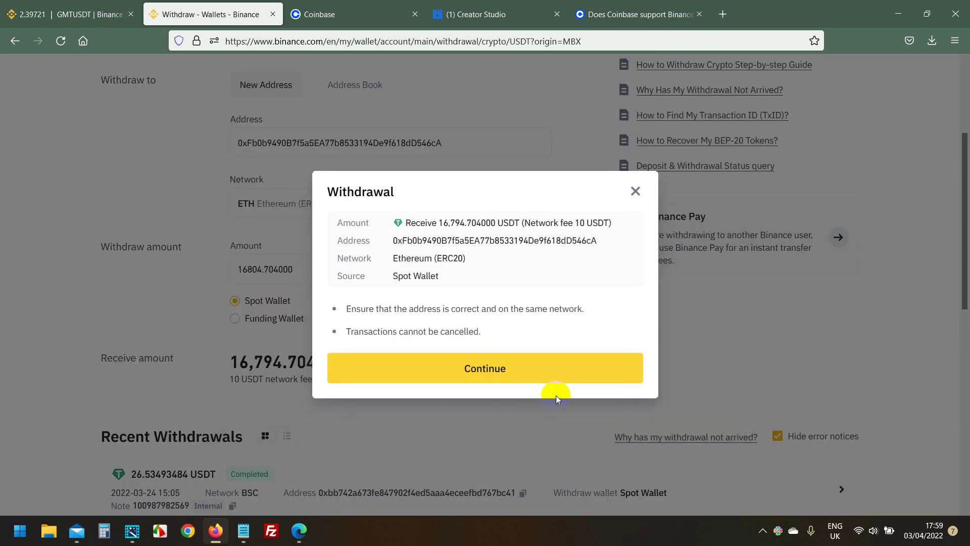
pyautogui.click(475, 374)
# - Begin filling in the phone and email security verification codes
pyautogui.click(462, 286)
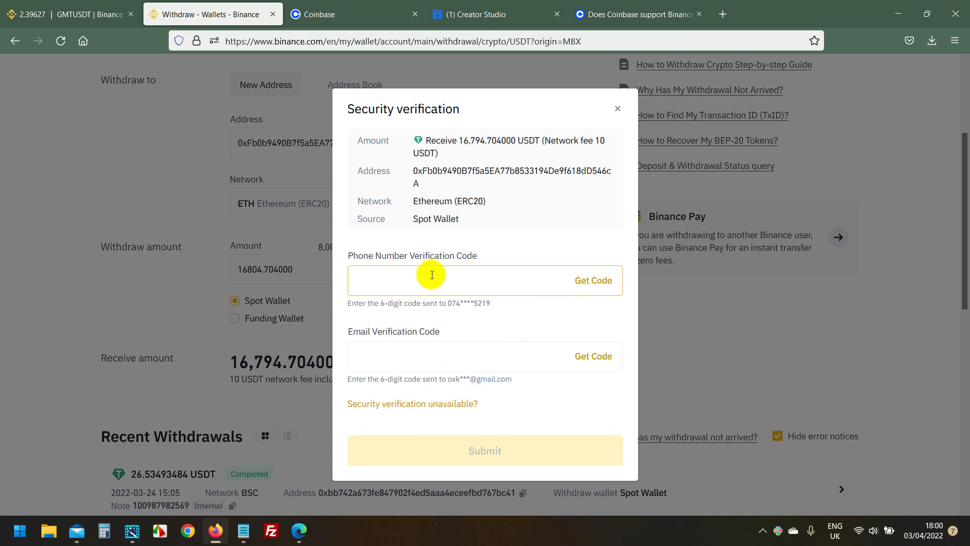
pyautogui.click(377, 356)
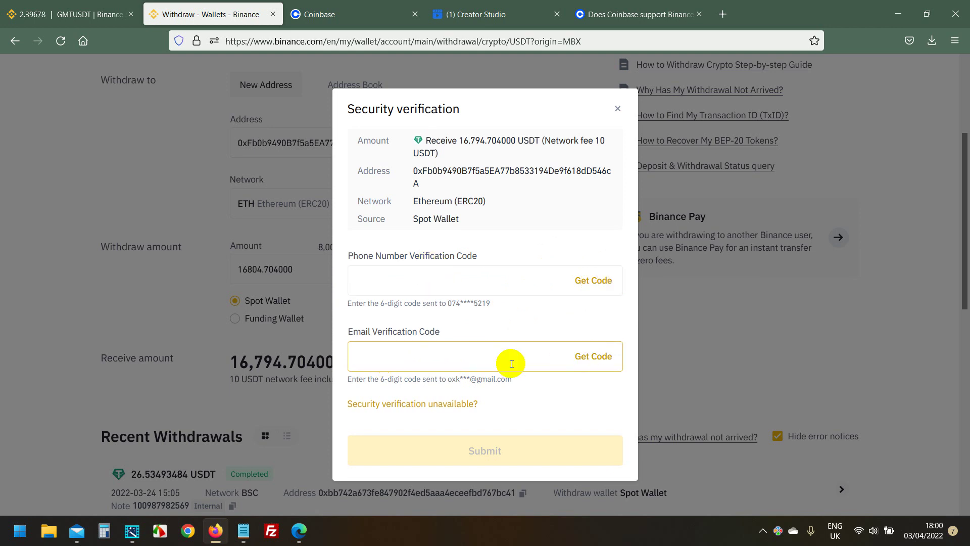
pyautogui.click(447, 391)
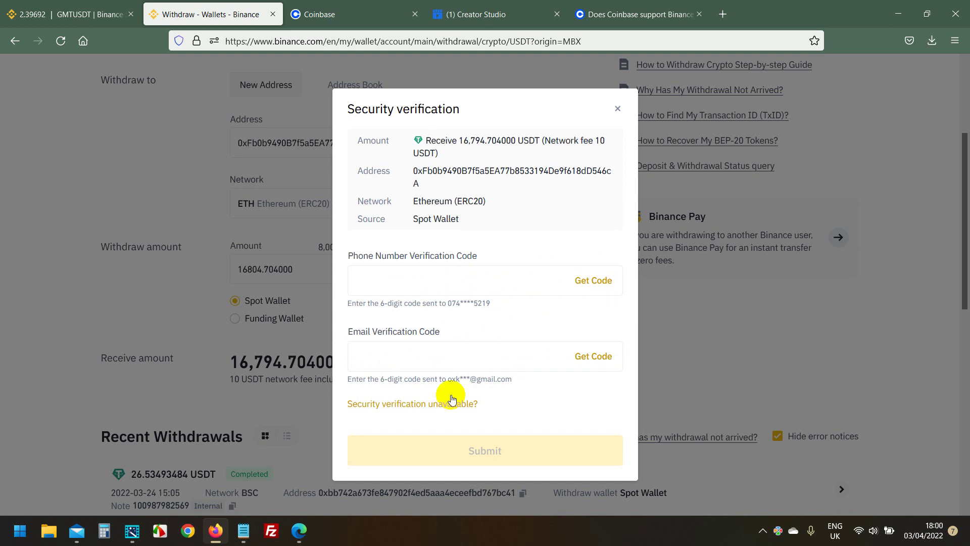
# - Dismiss verification and check the ERC20 withdrawal network against Coinbase's Tether receive address
pyautogui.click(618, 108)
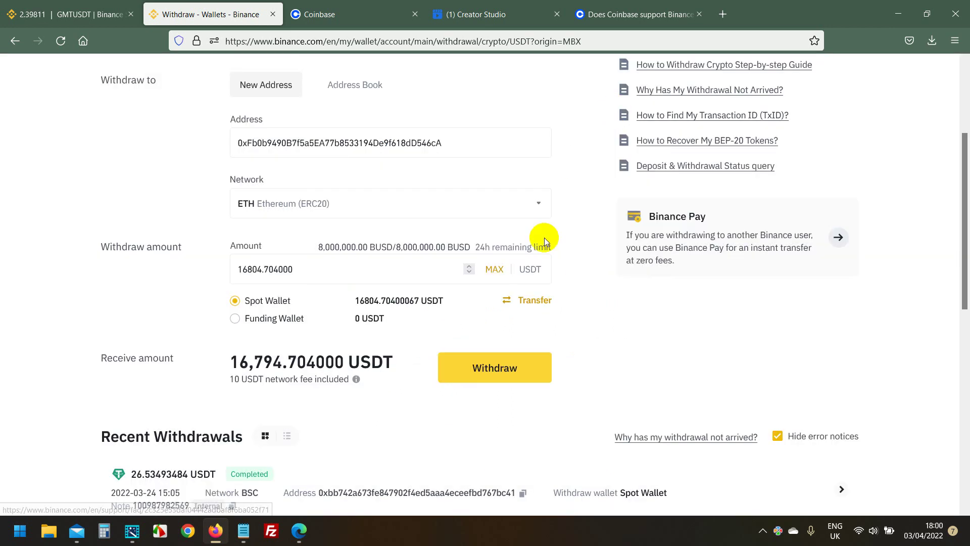
pyautogui.click(379, 269)
pyautogui.scroll(1, 237, 284)
pyautogui.click(277, 283)
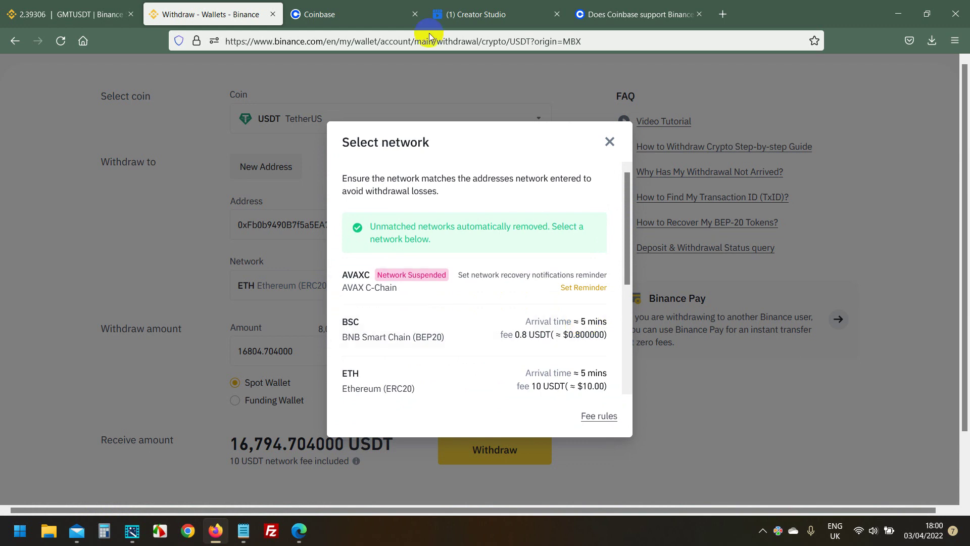
pyautogui.click(348, 14)
pyautogui.scroll(2, 193, 233)
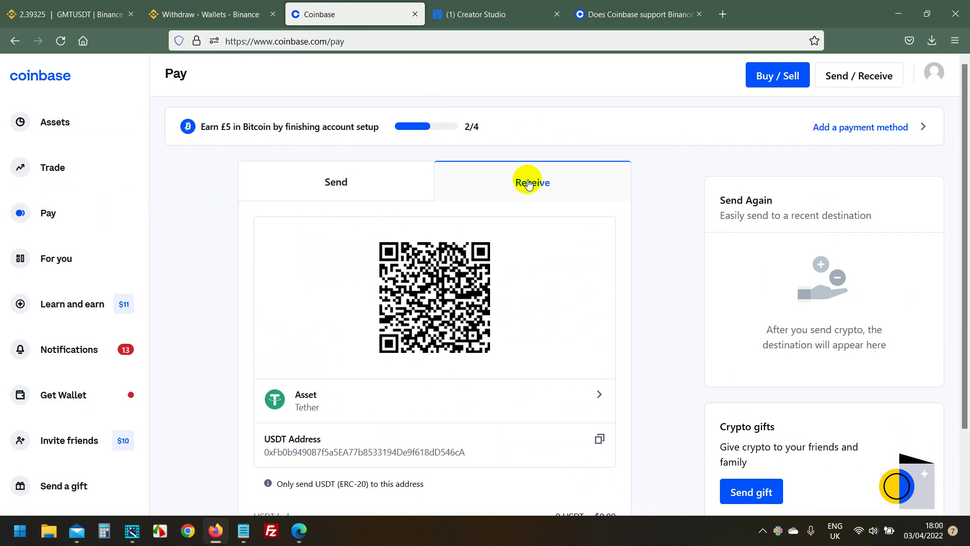
pyautogui.click(184, 13)
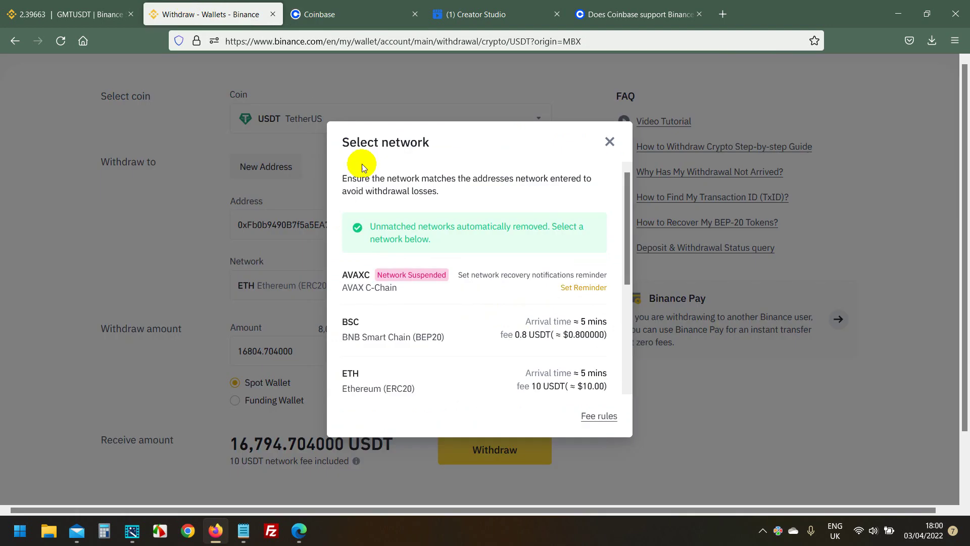
pyautogui.click(607, 146)
pyautogui.moveTo(699, 73)
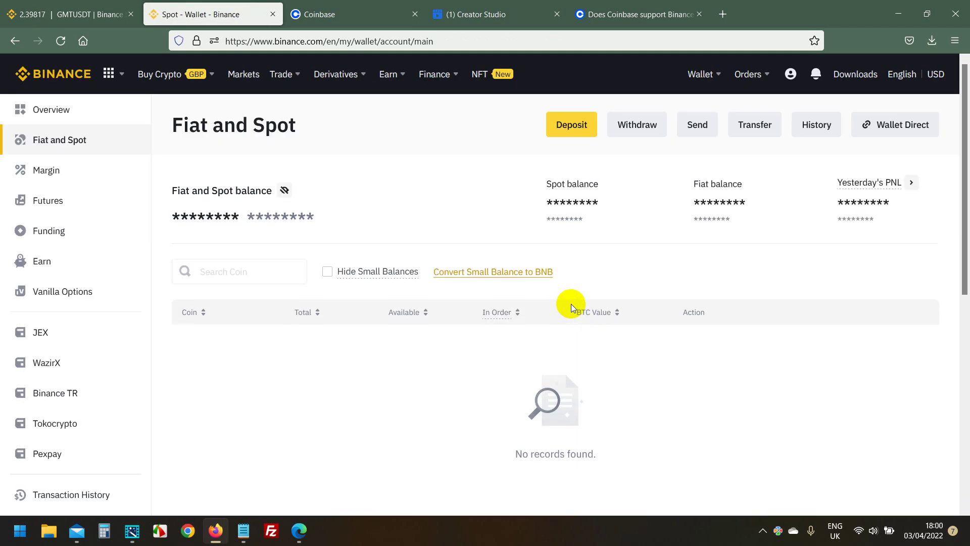
pyautogui.scroll(-1, 585, 294)
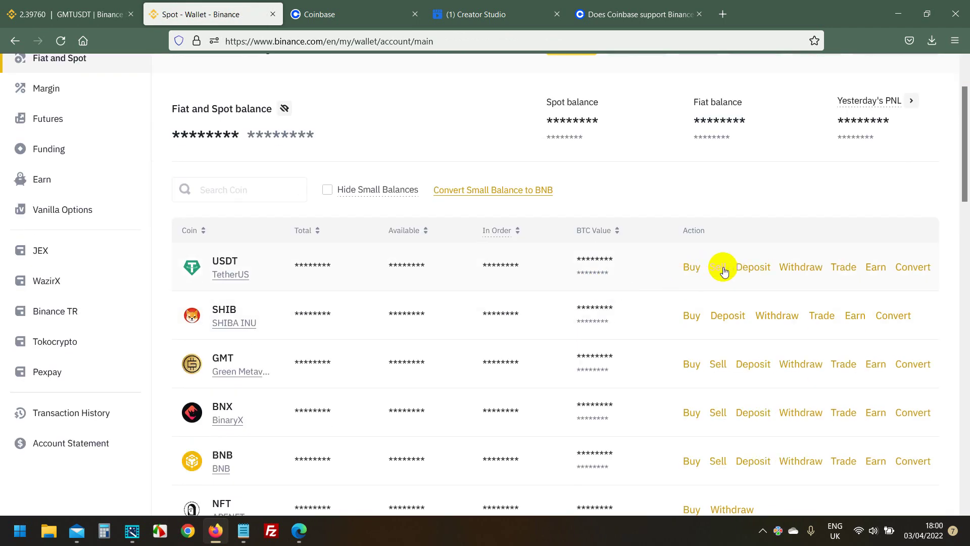
# - Set up a USDT deposit on the BNB Beacon Chain (BEP2) network
pyautogui.click(724, 270)
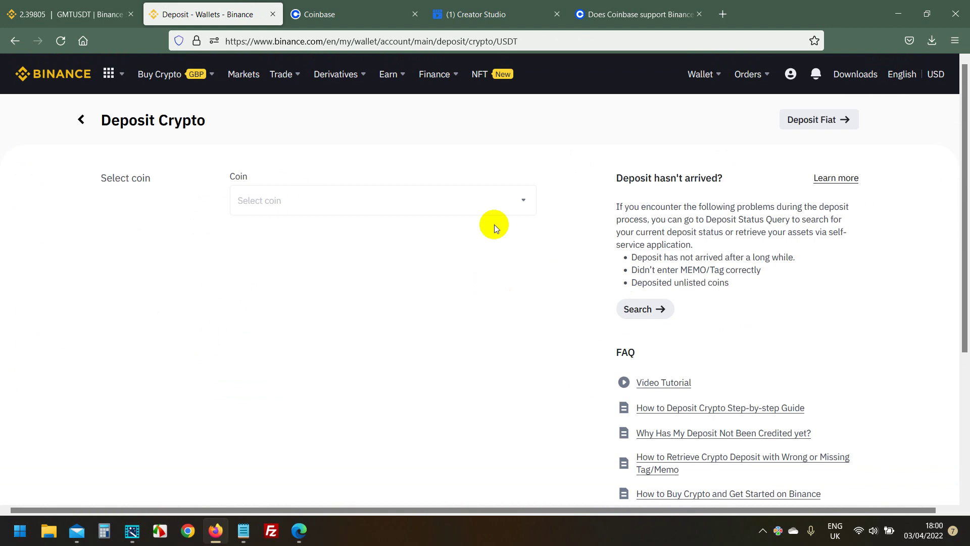
pyautogui.click(520, 196)
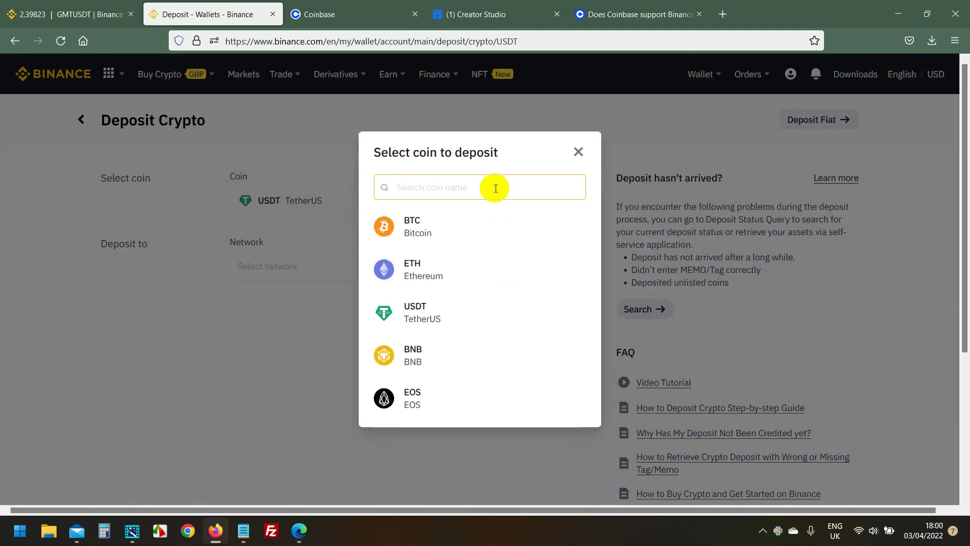
pyautogui.click(418, 313)
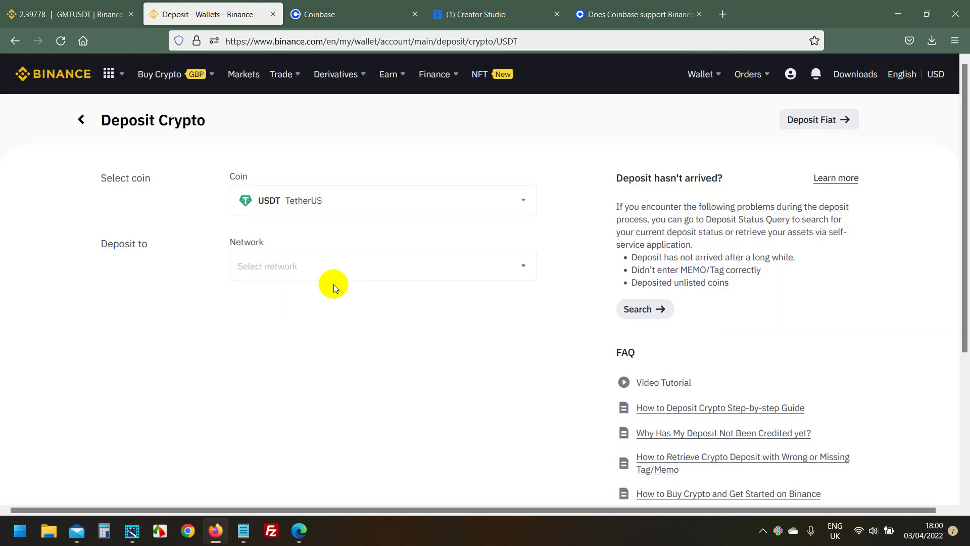
pyautogui.click(302, 268)
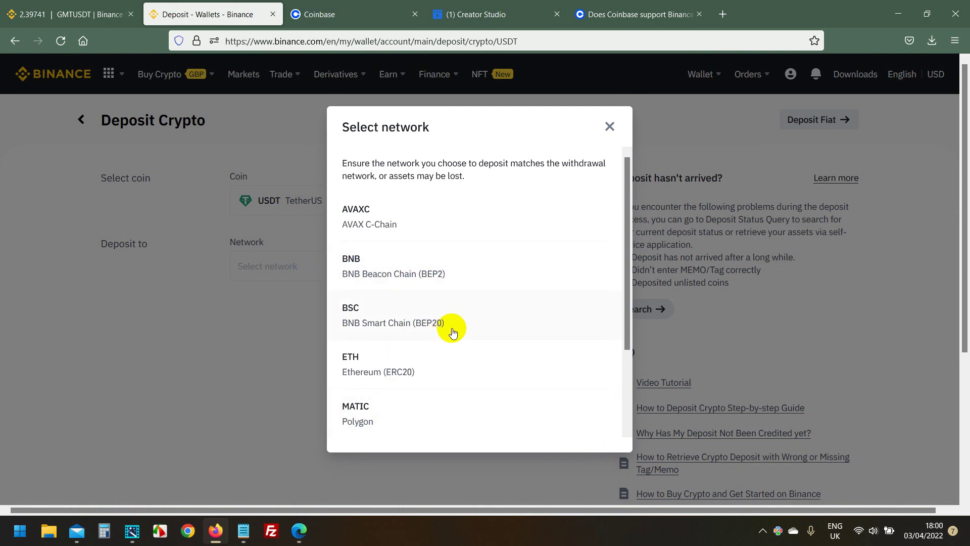
pyautogui.click(380, 277)
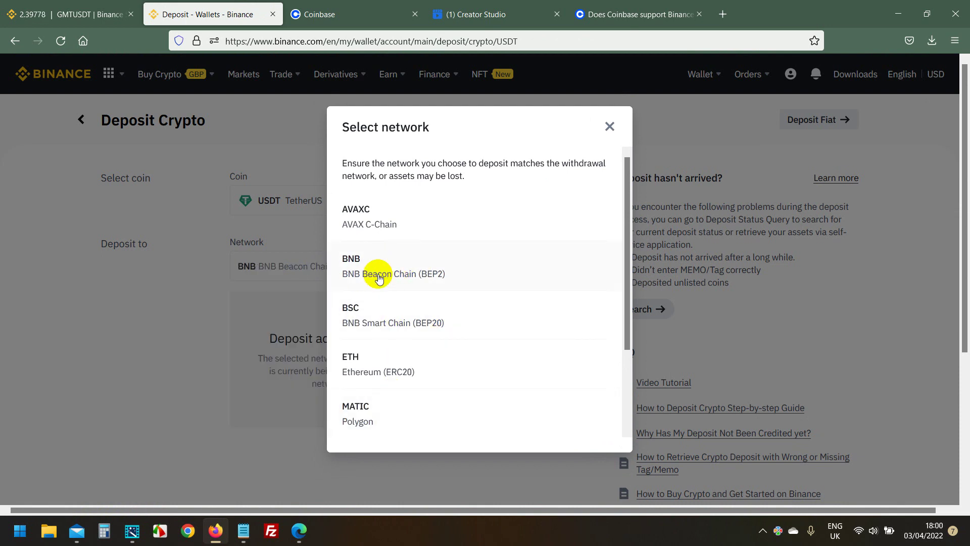
# - Copy the BEP2 USDT deposit address and bring the Coinbase tab forward
pyautogui.click(354, 407)
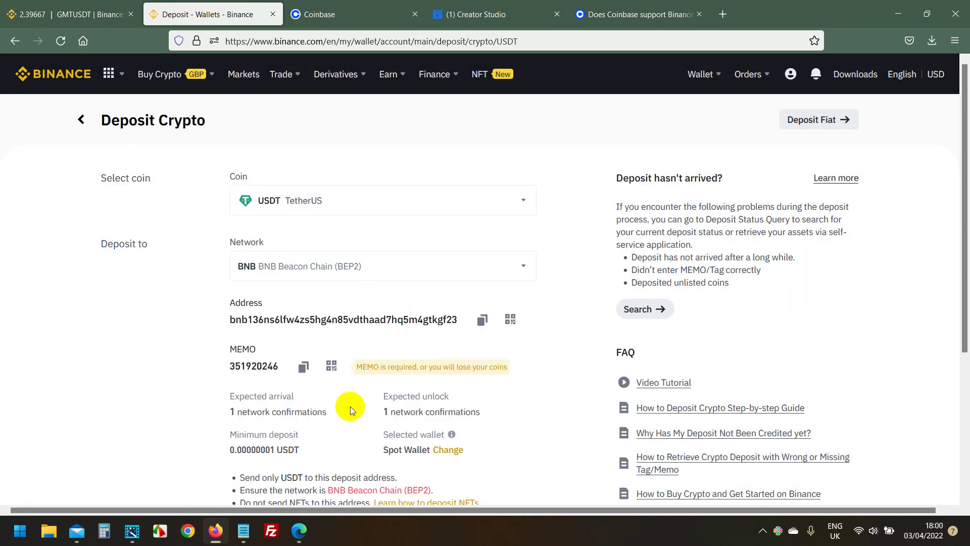
pyautogui.scroll(-2, 355, 303)
pyautogui.scroll(-1, 379, 242)
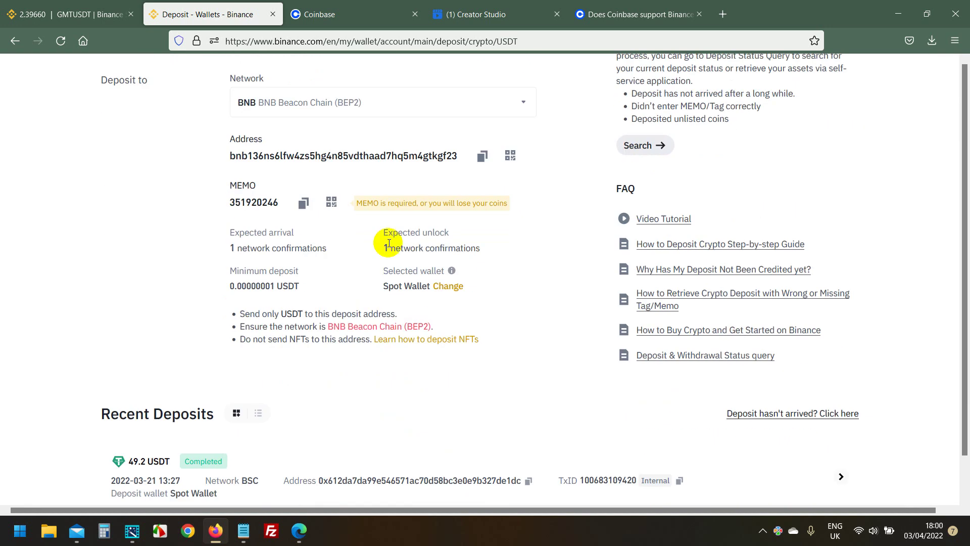
pyautogui.click(481, 159)
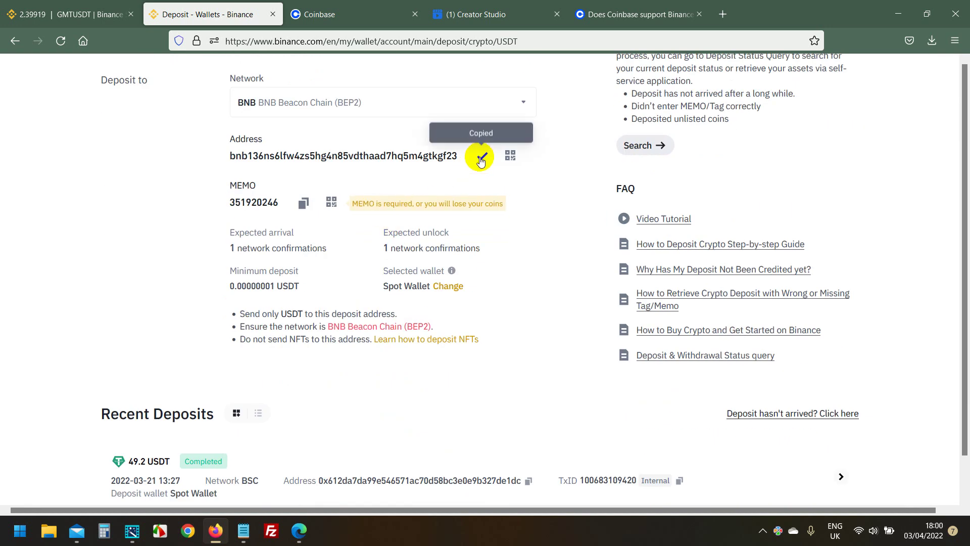
pyautogui.click(602, 14)
# - On Coinbase's Pay page, switch to Send and choose Tether as the asset
pyautogui.click(353, 14)
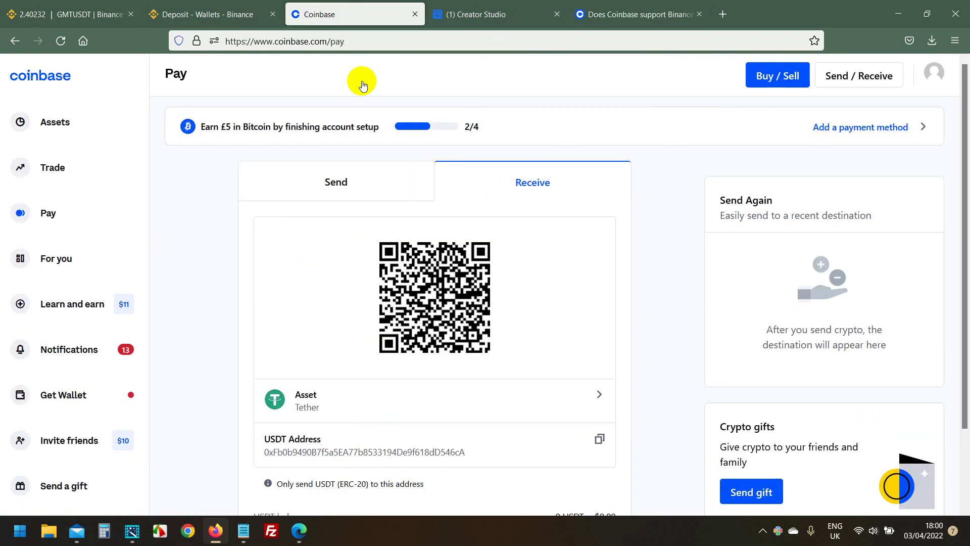
pyautogui.scroll(-1, 262, 374)
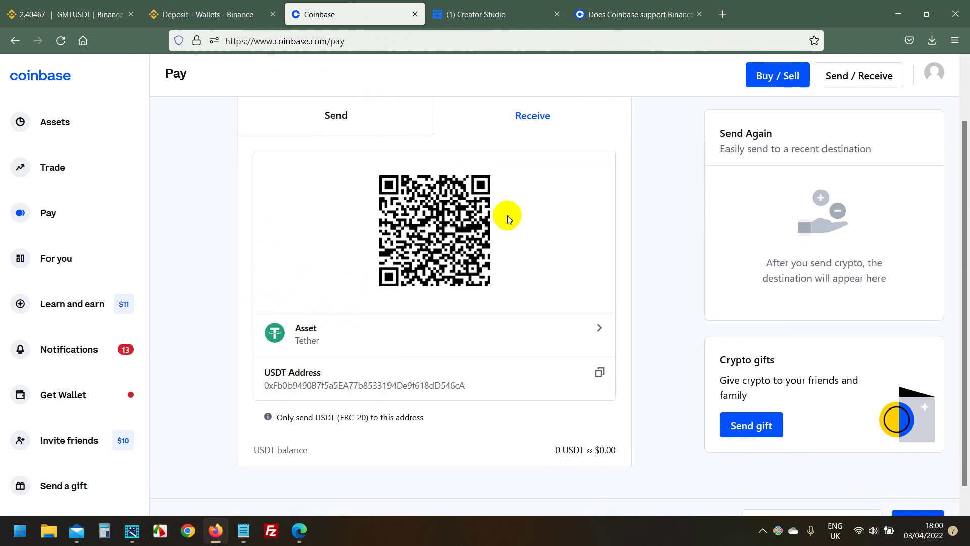
pyautogui.click(349, 115)
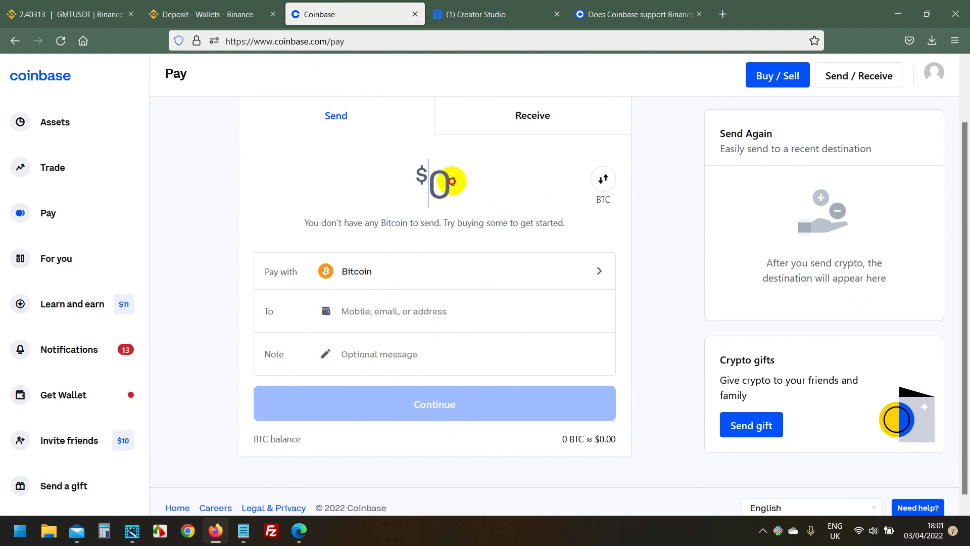
pyautogui.click(506, 117)
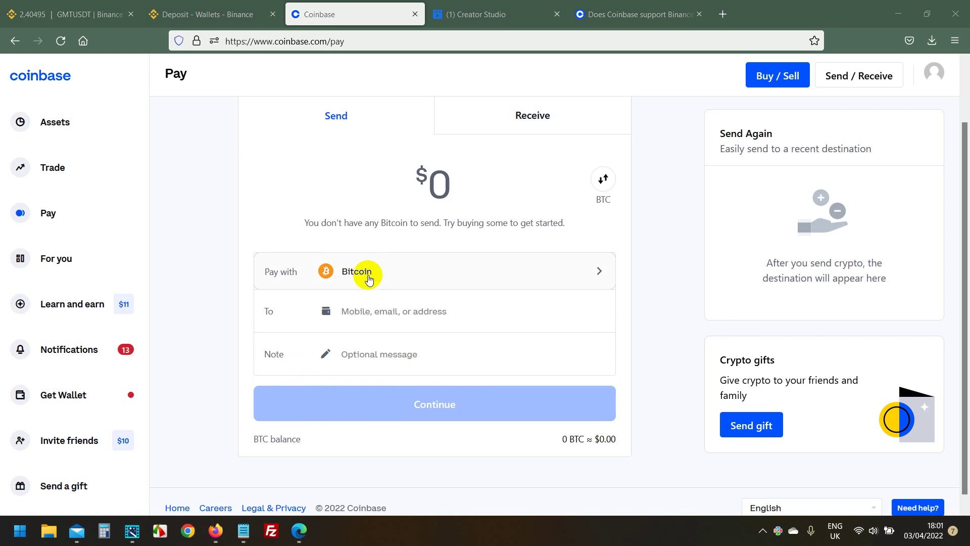
pyautogui.click(369, 274)
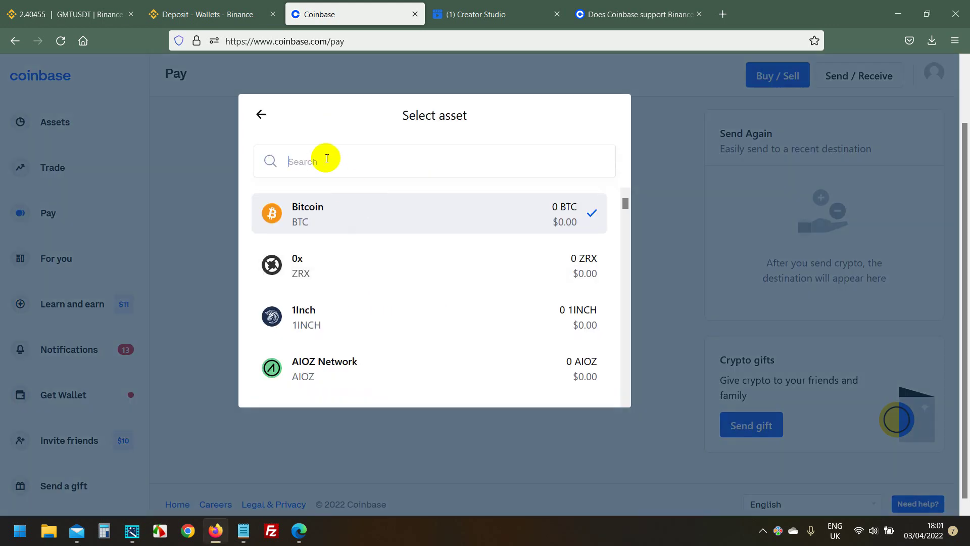
pyautogui.write('usd')
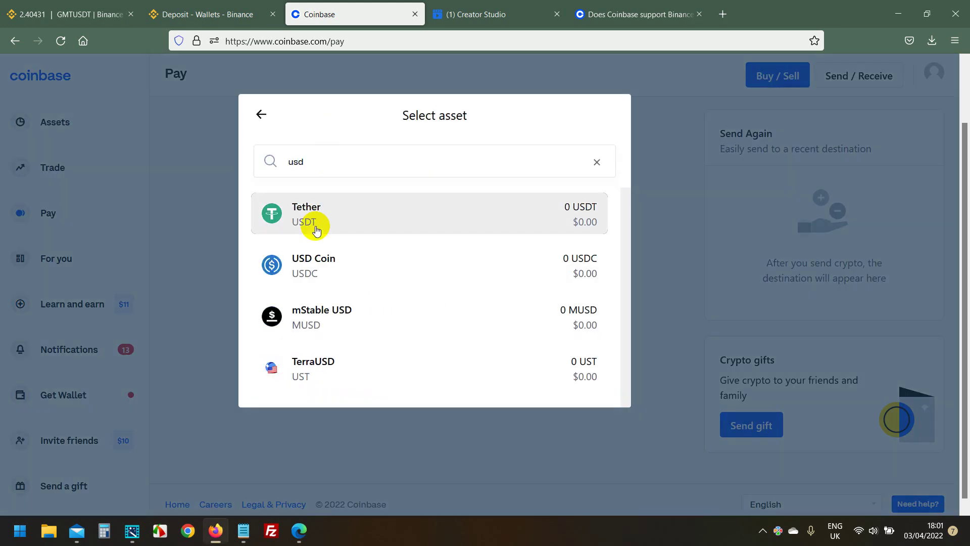
pyautogui.click(315, 215)
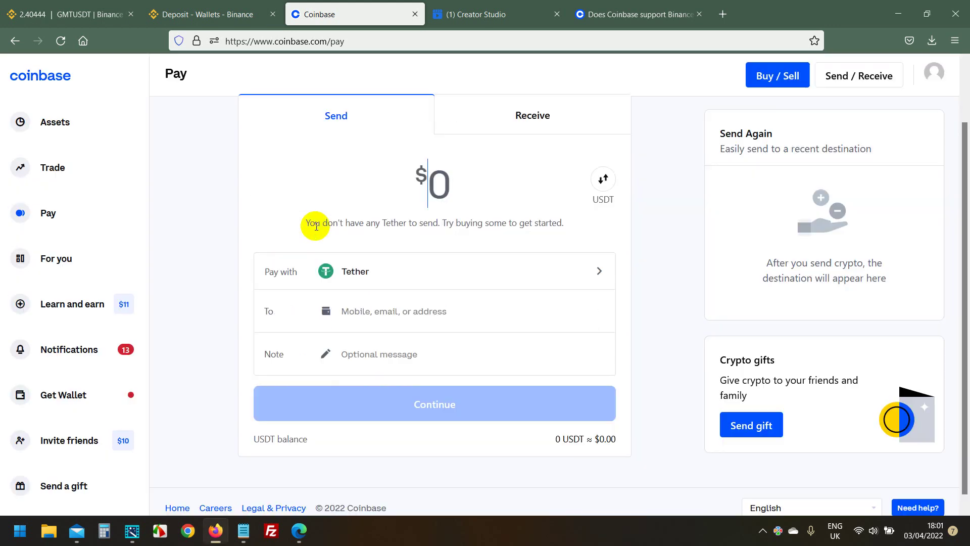
pyautogui.click(444, 184)
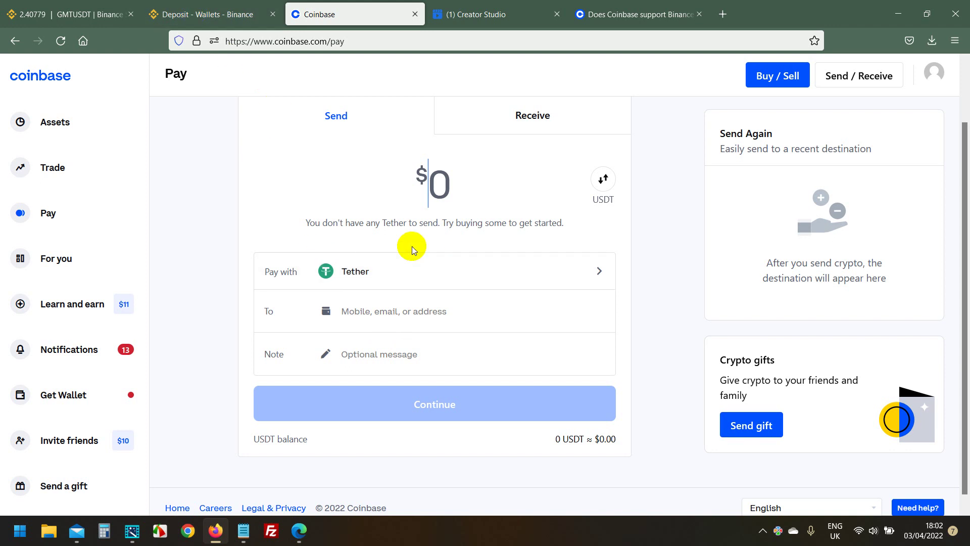
# - Back in Binance, view USDT's trading pairs in the Fiat and Spot wallet, then go to Markets
pyautogui.click(184, 13)
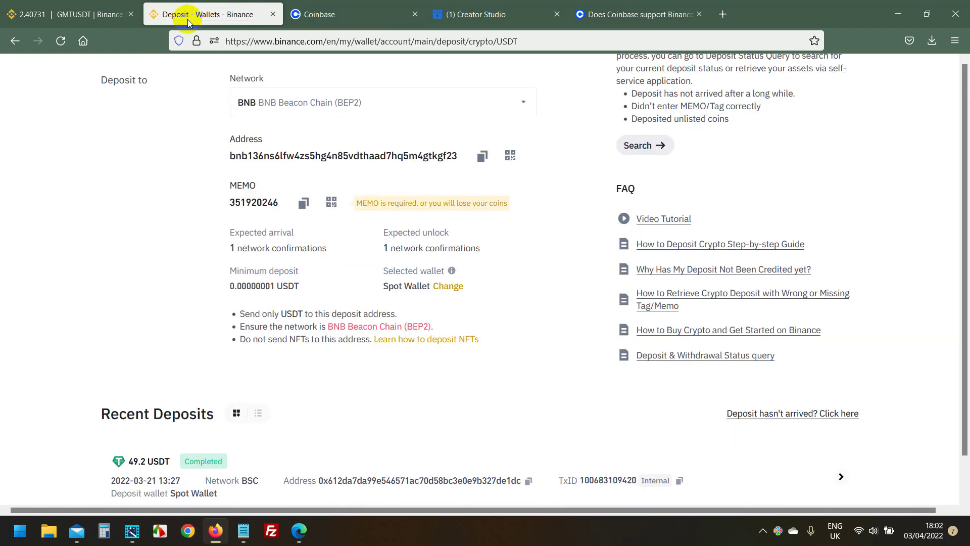
pyautogui.scroll(5, 171, 245)
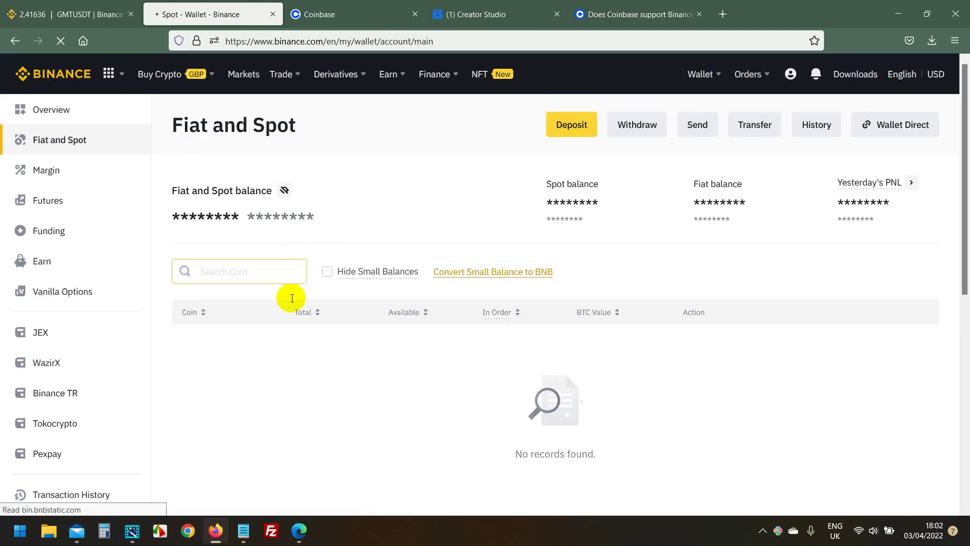
pyautogui.scroll(-1, 250, 250)
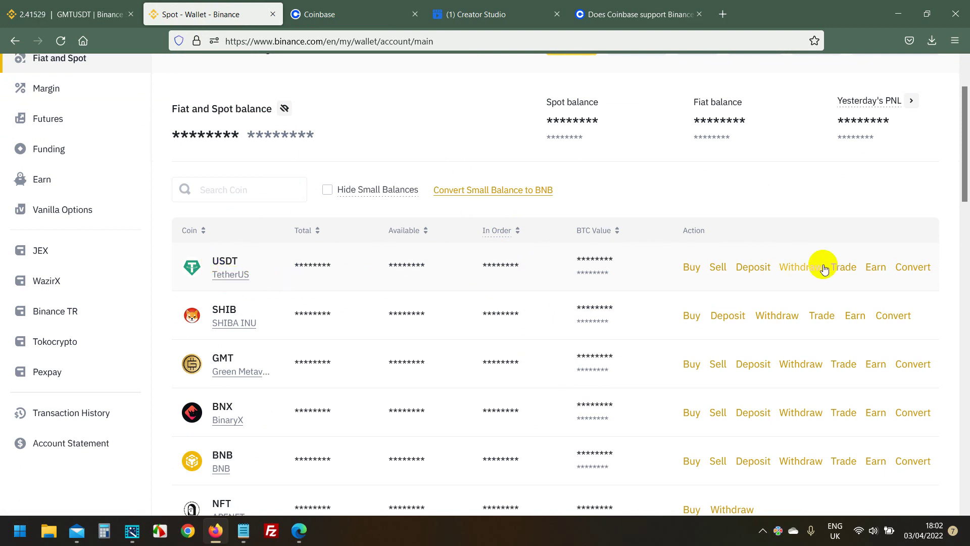
pyautogui.click(850, 271)
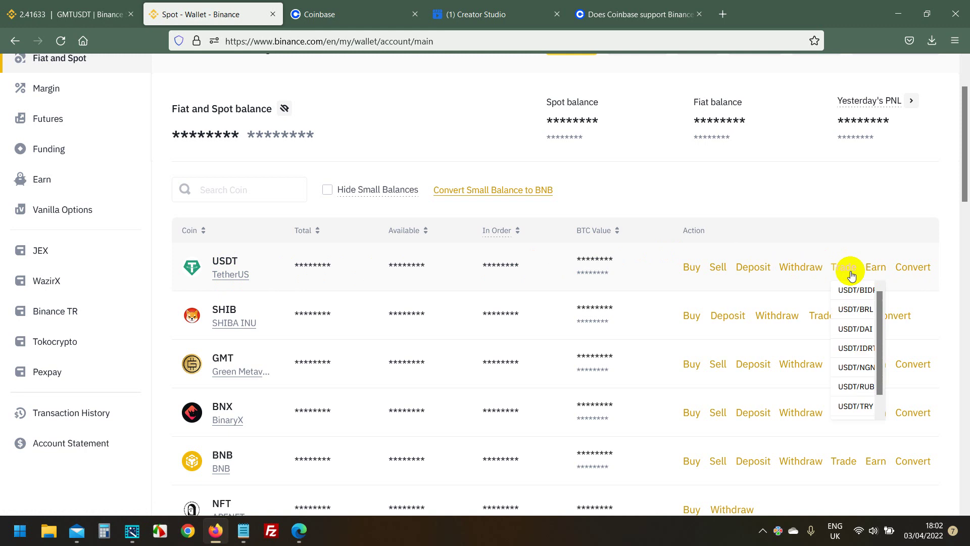
pyautogui.moveTo(879, 303); pyautogui.dragTo(880, 370)
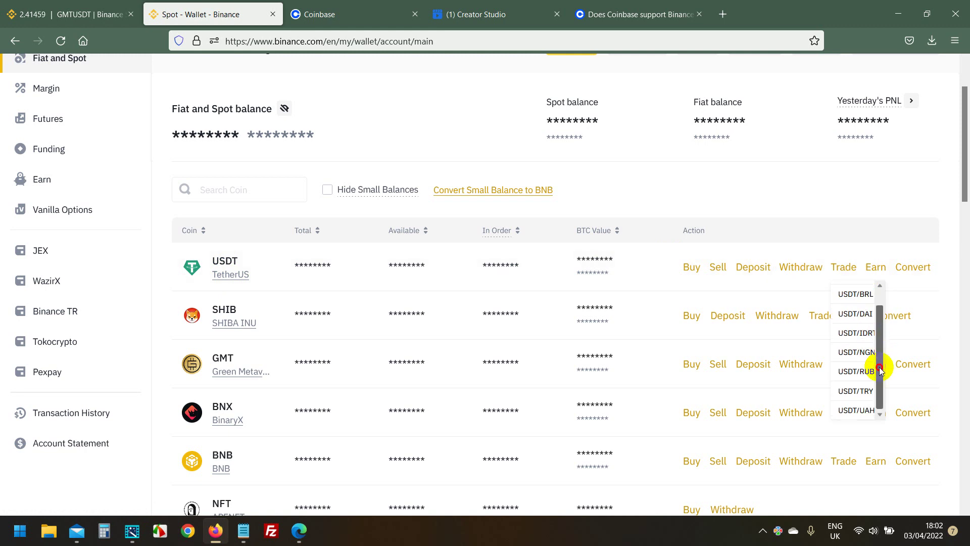
pyautogui.scroll(3, 463, 132)
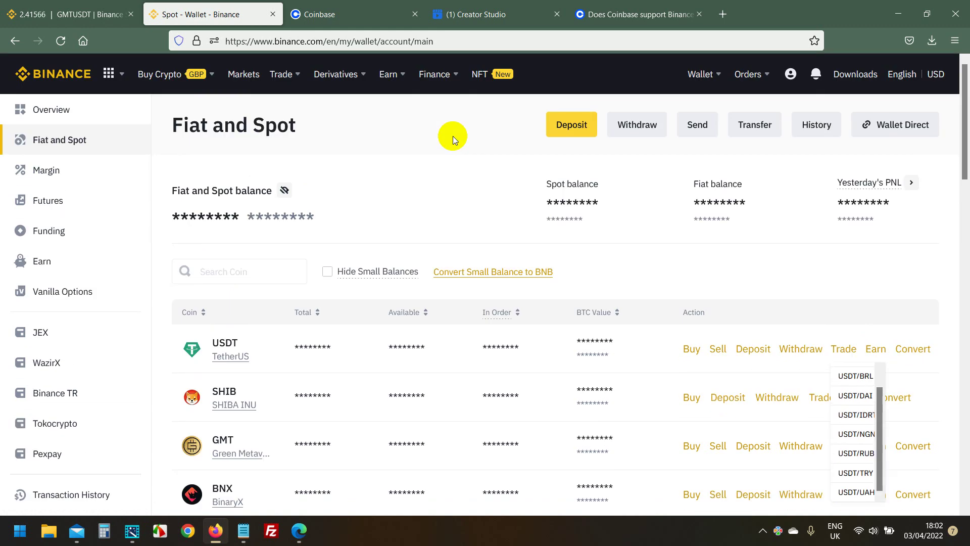
pyautogui.click(244, 73)
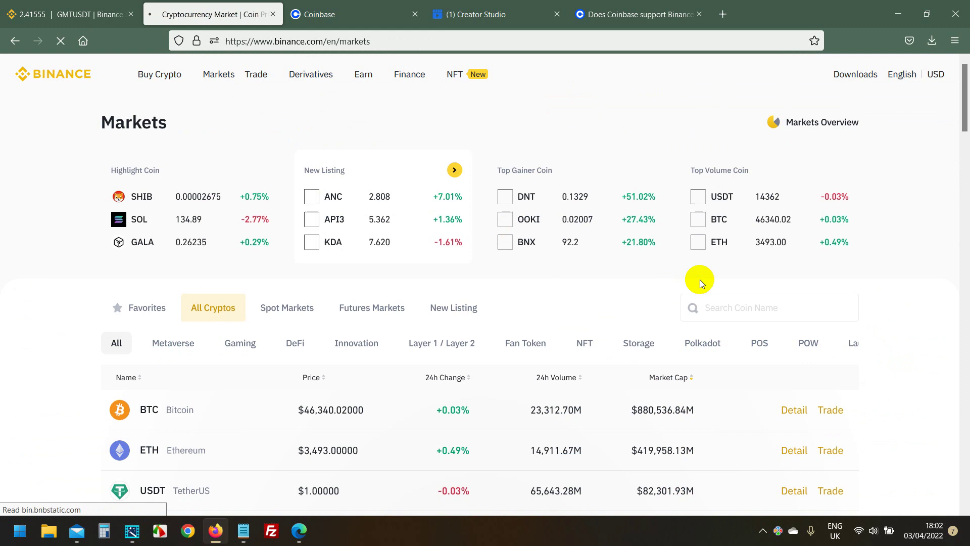
# - Select the DNT/USDT pair and set a market buy spending the full 16,804.674 USDT
pyautogui.click(746, 309)
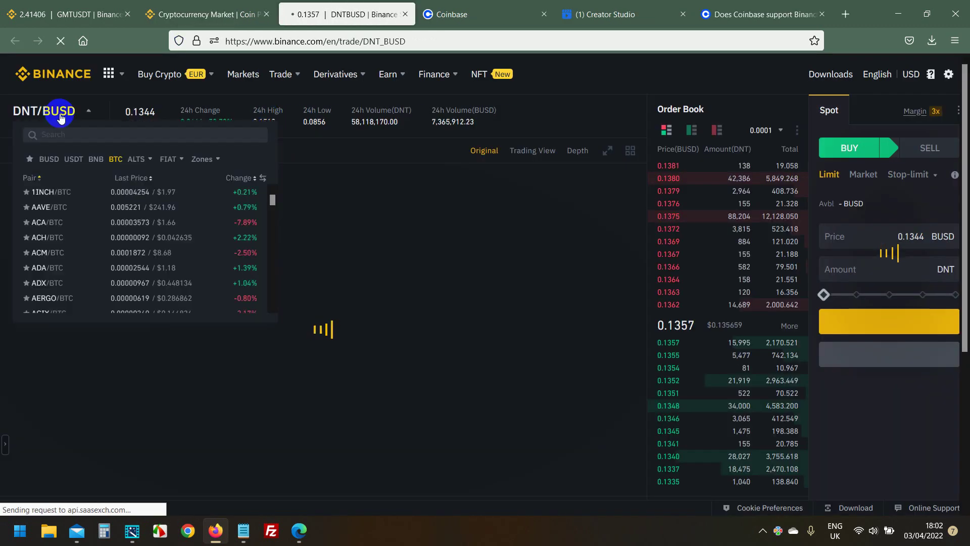
pyautogui.moveTo(44, 111)
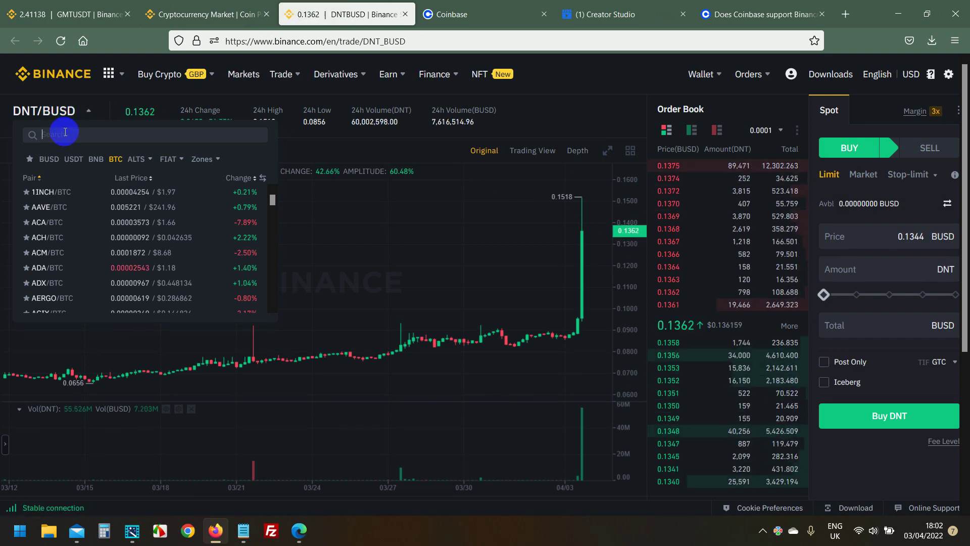
pyautogui.write('dnt')
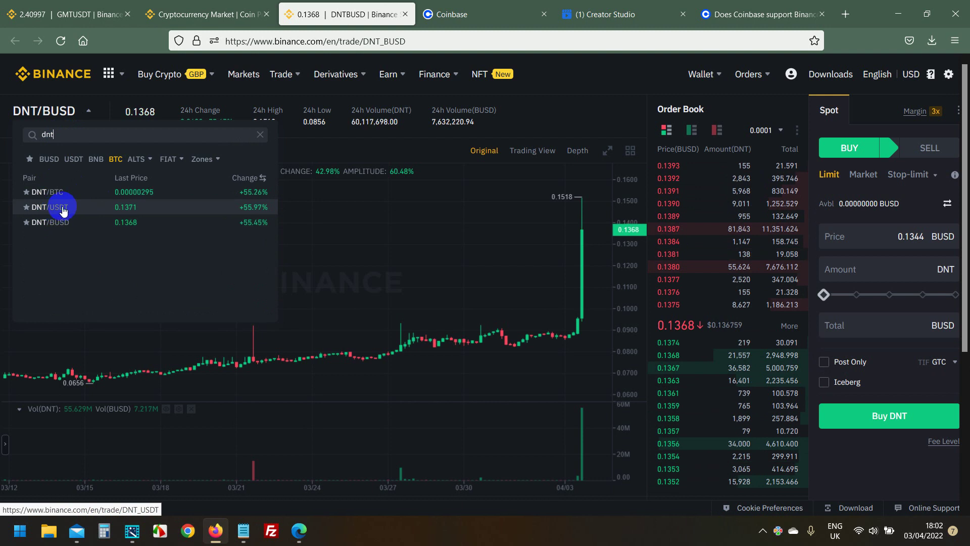
pyautogui.click(63, 207)
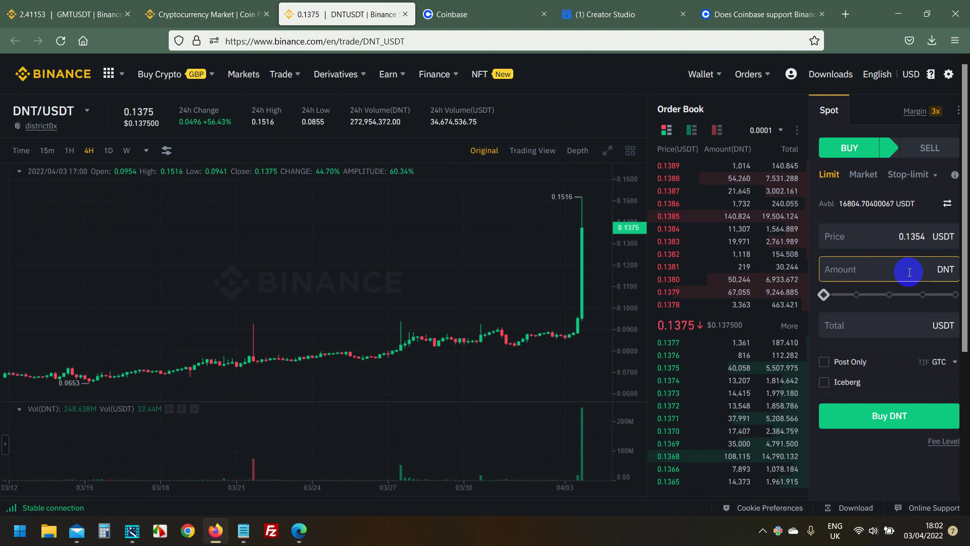
pyautogui.click(864, 176)
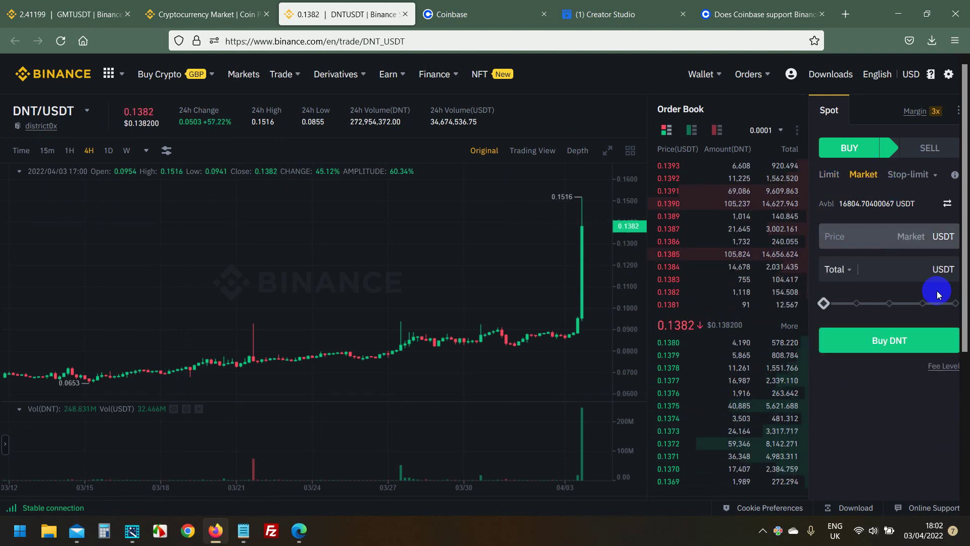
pyautogui.click(954, 302)
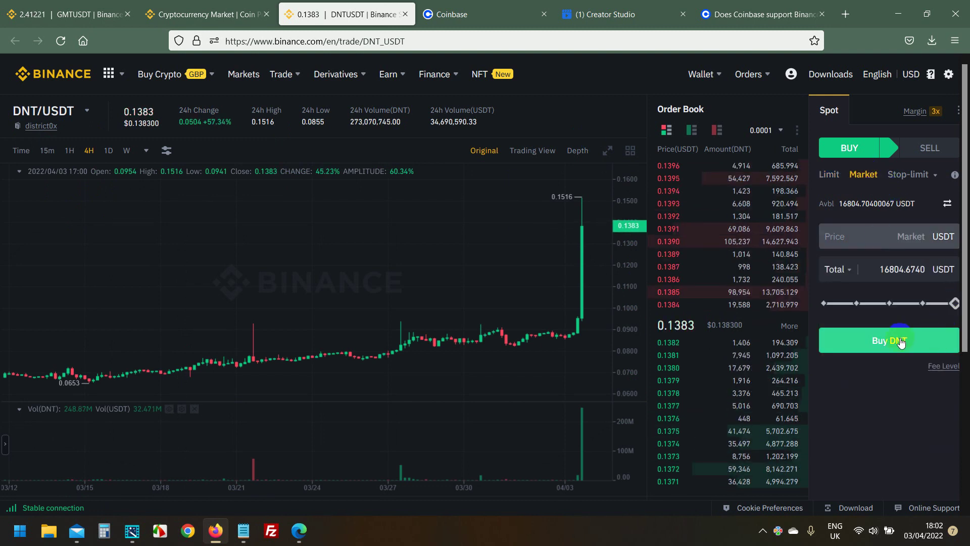